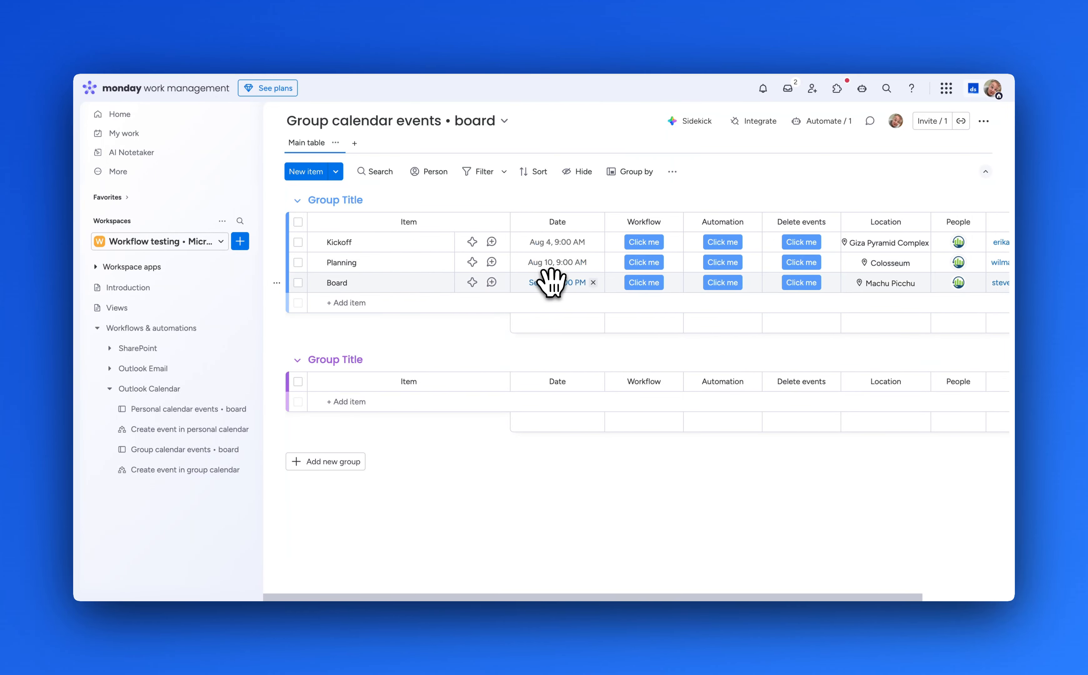
- Open the "Create event in group calendar" workflow and choose "When button clicked" as its trigger
{"action": "left_click", "coordinate": [172, 469]}
{"action": "type", "text": "button"}
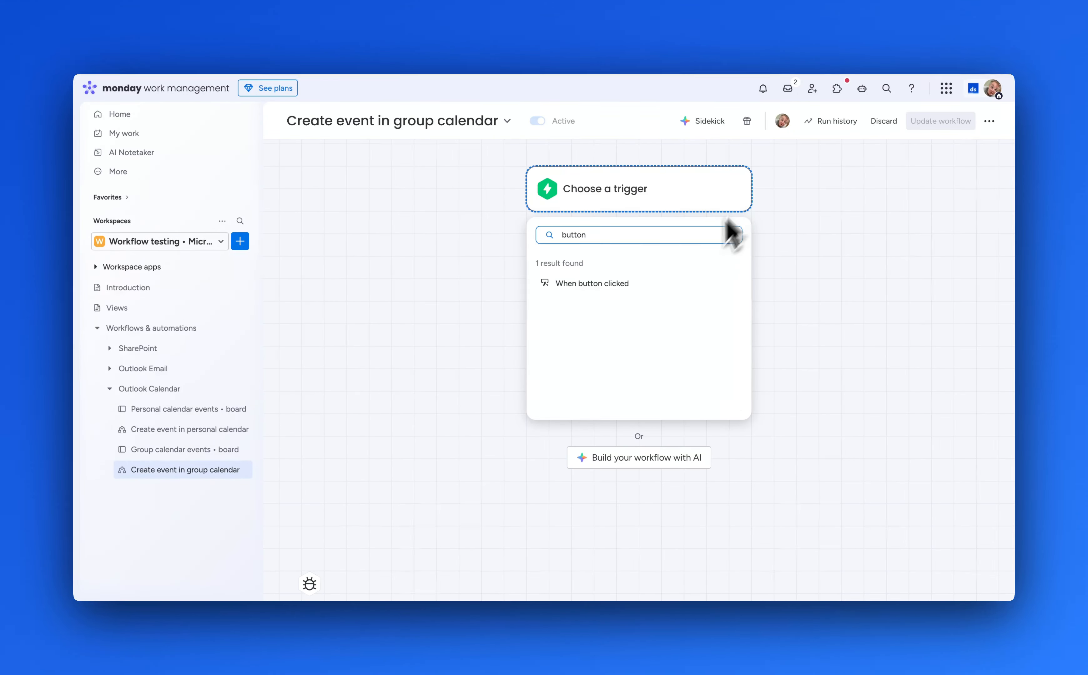
{"action": "left_click", "coordinate": [674, 285]}
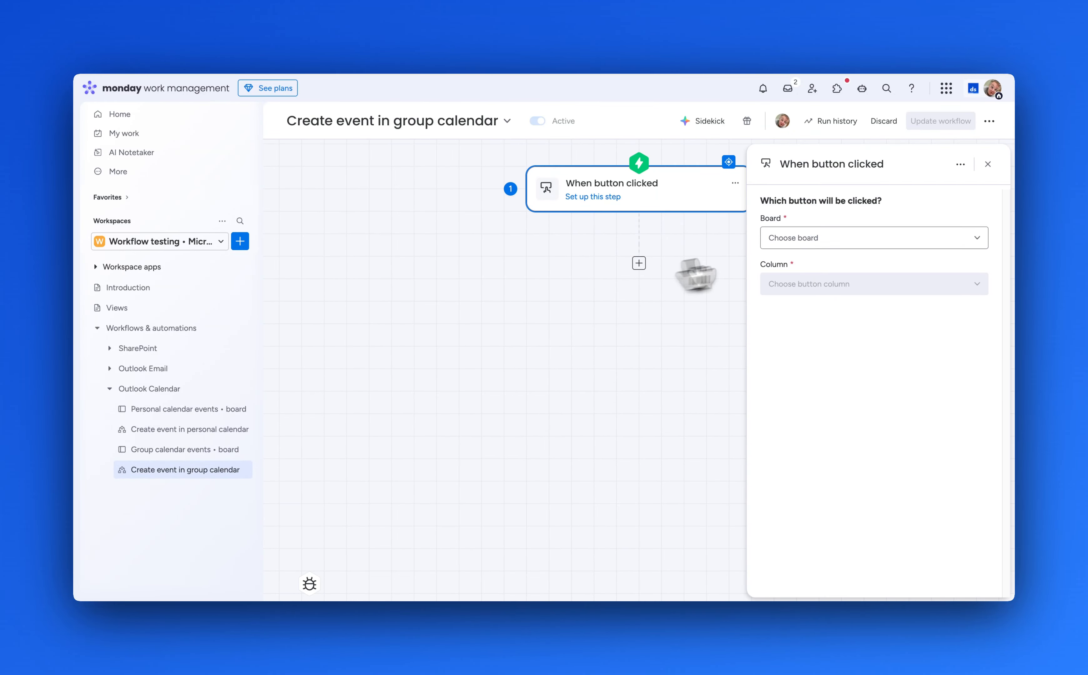
- Set the trigger's board to "Group calendar events • board" and its button column to Workflow
{"action": "left_click", "coordinate": [823, 238]}
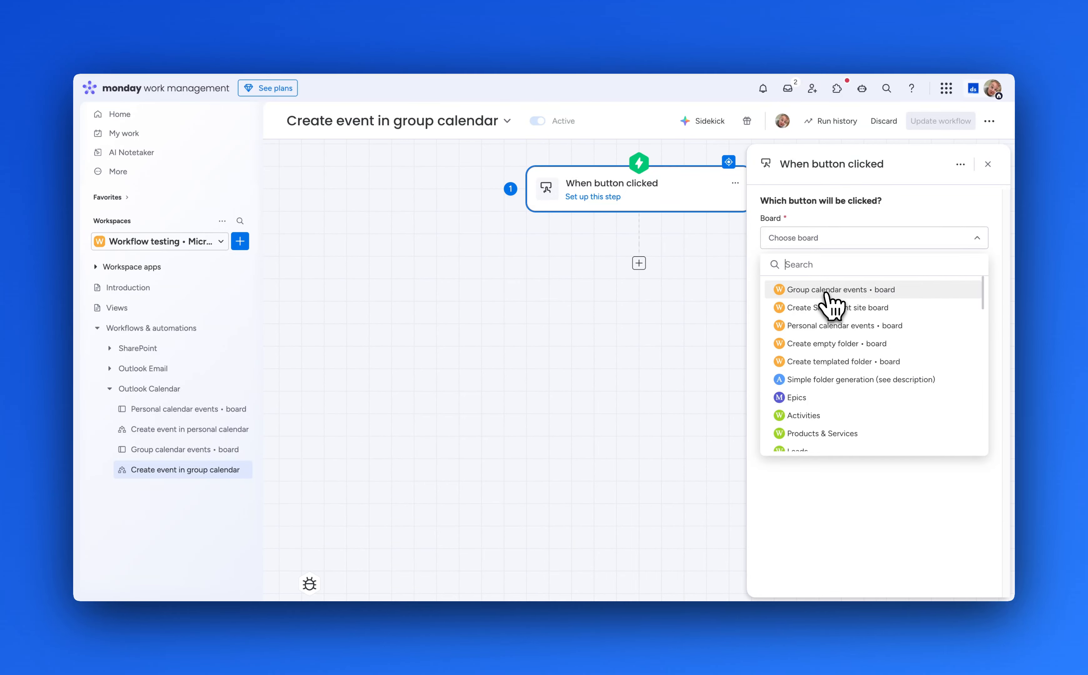
{"action": "left_click", "coordinate": [831, 291]}
{"action": "left_click", "coordinate": [832, 284]}
{"action": "left_click", "coordinate": [824, 334]}
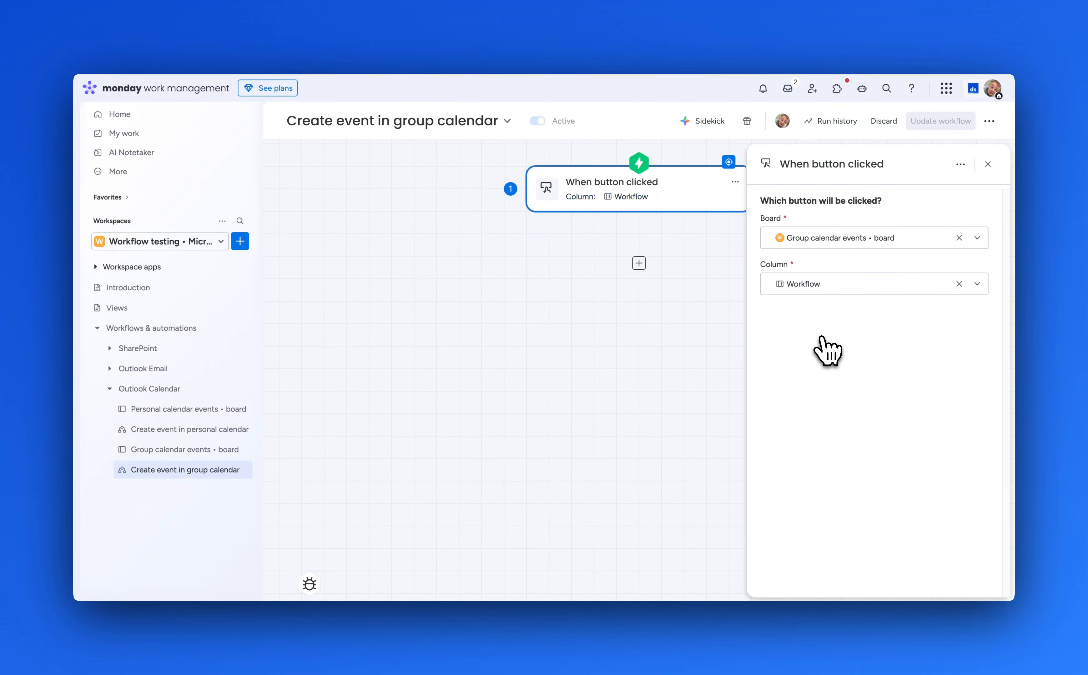
- Add the action "Create event in group calendar • Outlook Calendar" after the trigger
{"action": "left_click", "coordinate": [640, 264]}
{"action": "left_click", "coordinate": [648, 276]}
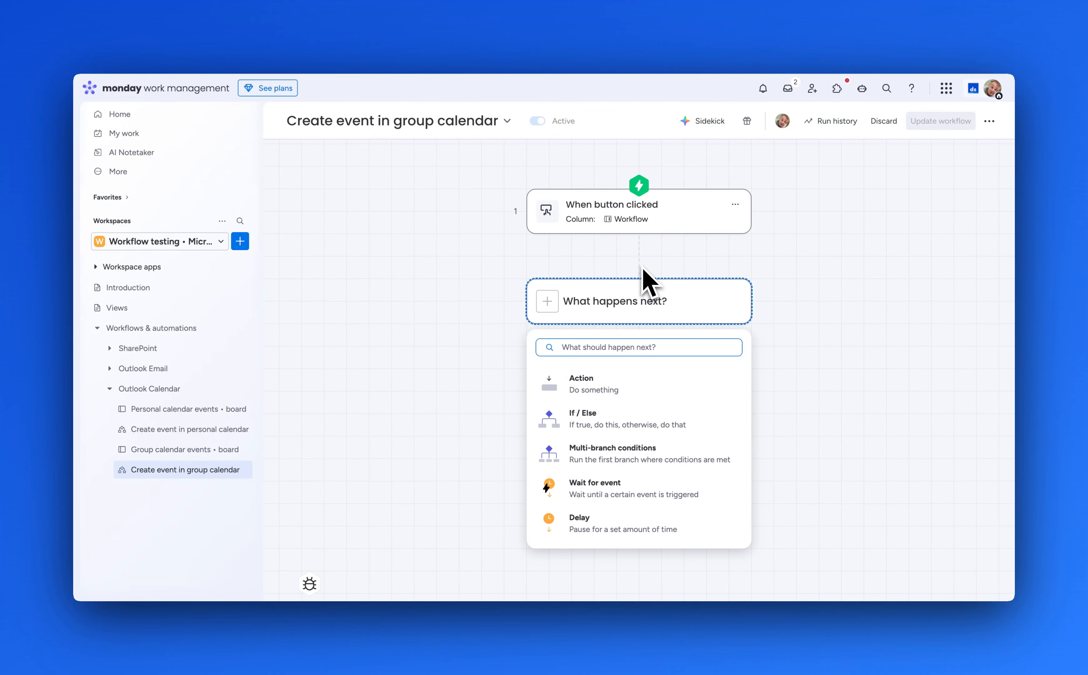
{"action": "left_click", "coordinate": [587, 384]}
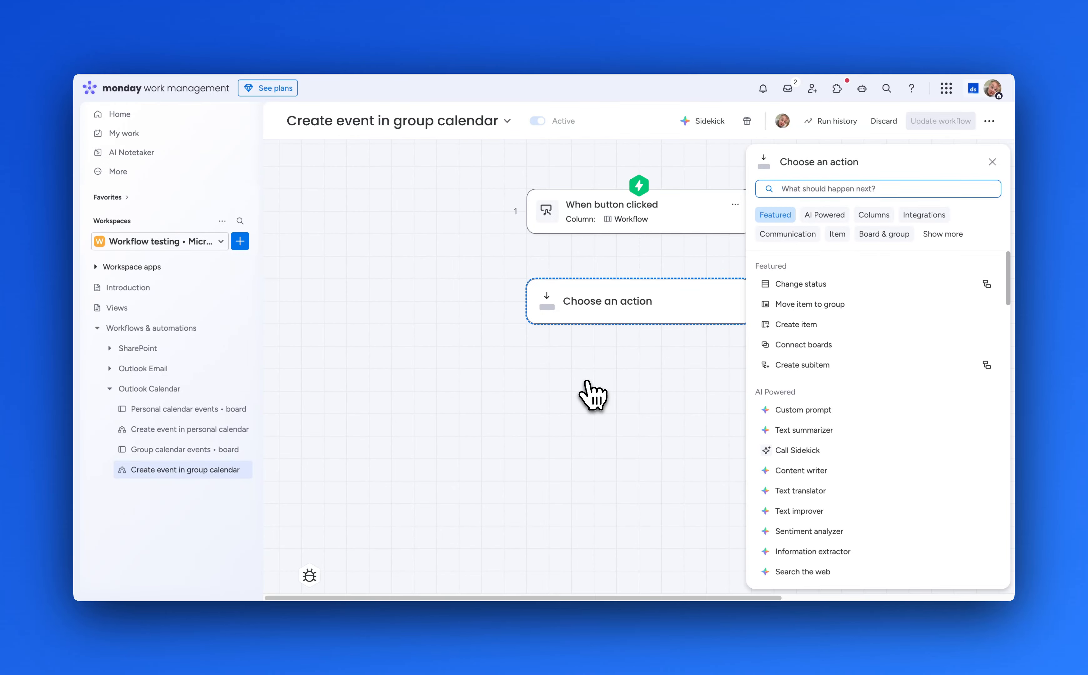
{"action": "type", "text": "calendar"}
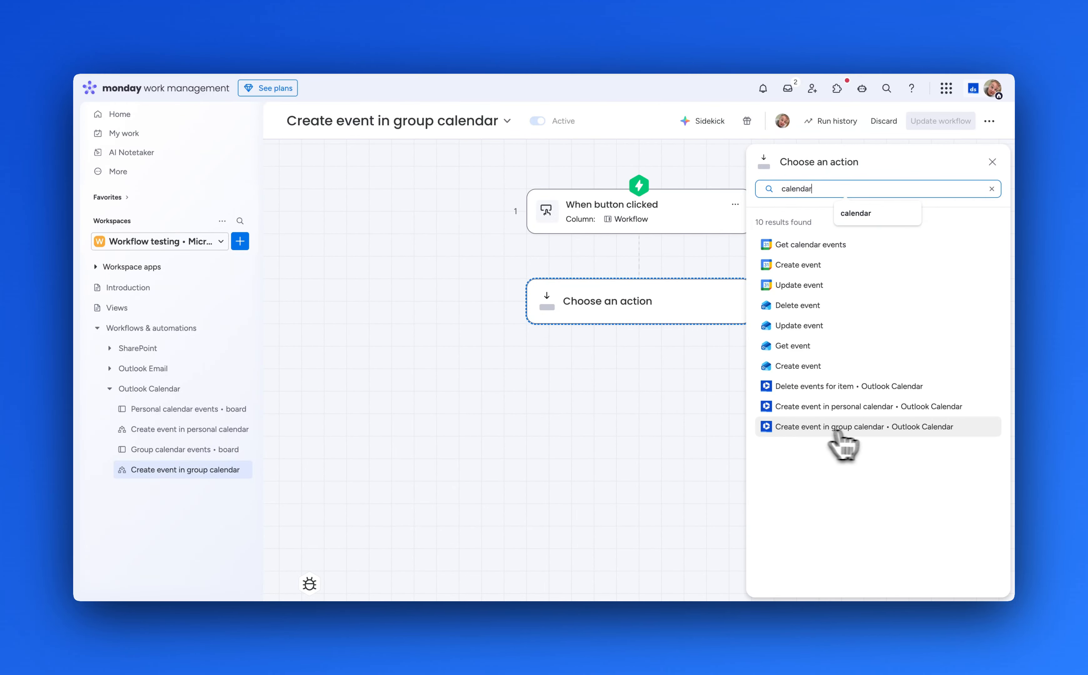
{"action": "left_click", "coordinate": [925, 428]}
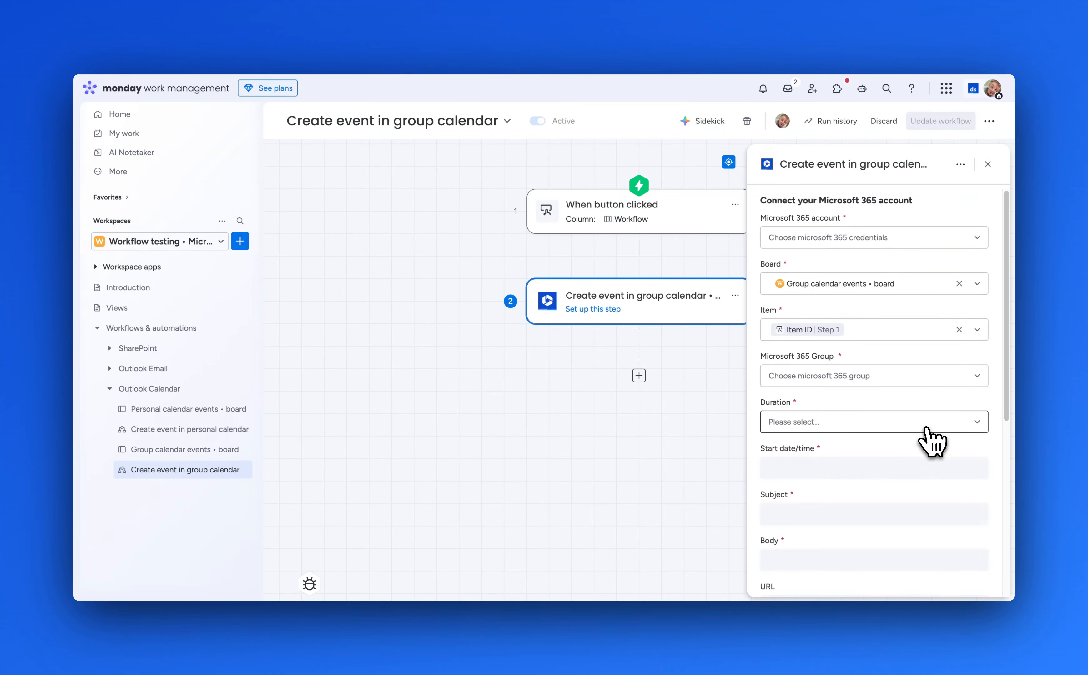
- Connect a new Microsoft 365 account to the action by signing in with the admin account
{"action": "left_click", "coordinate": [899, 238]}
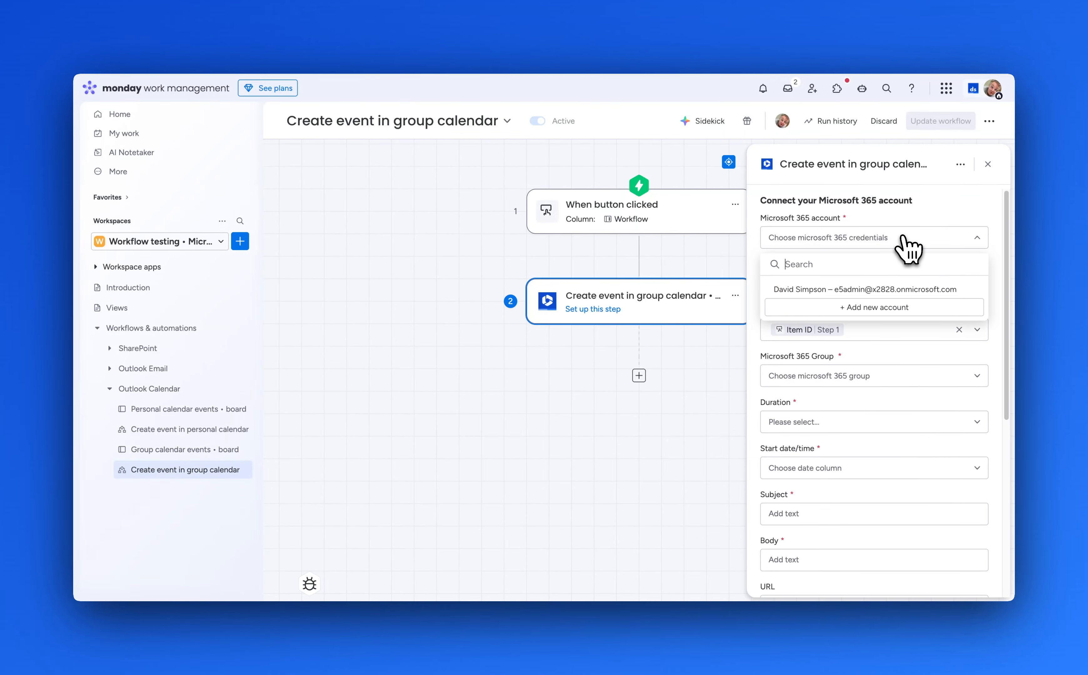
{"action": "left_click", "coordinate": [874, 309]}
{"action": "left_click", "coordinate": [597, 388]}
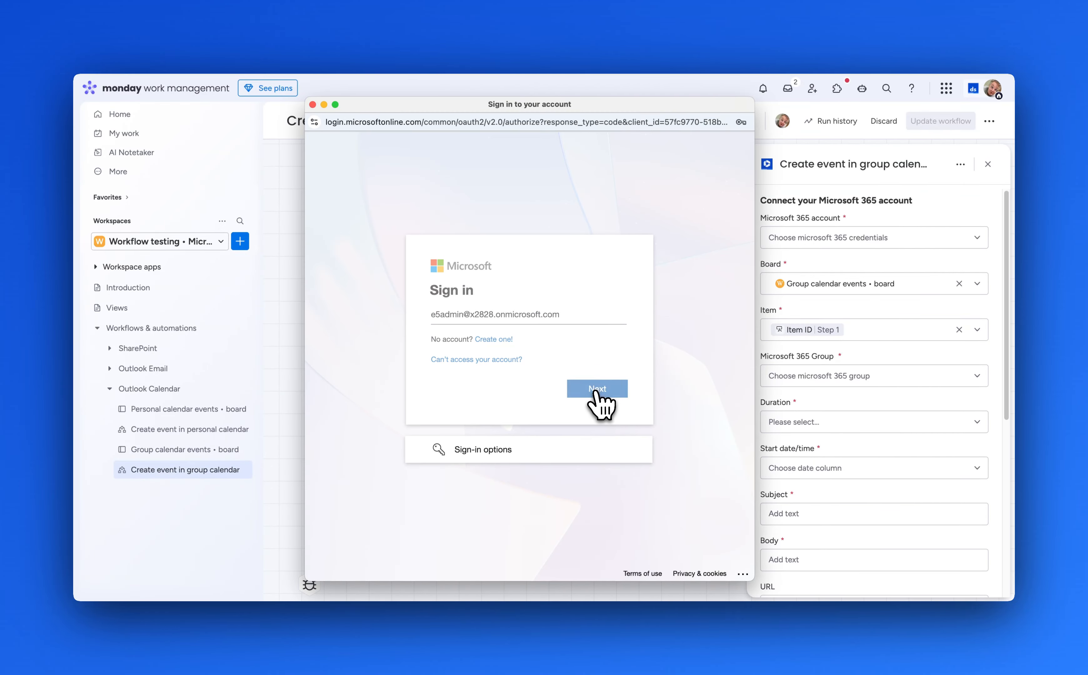
{"action": "left_click", "coordinate": [597, 404]}
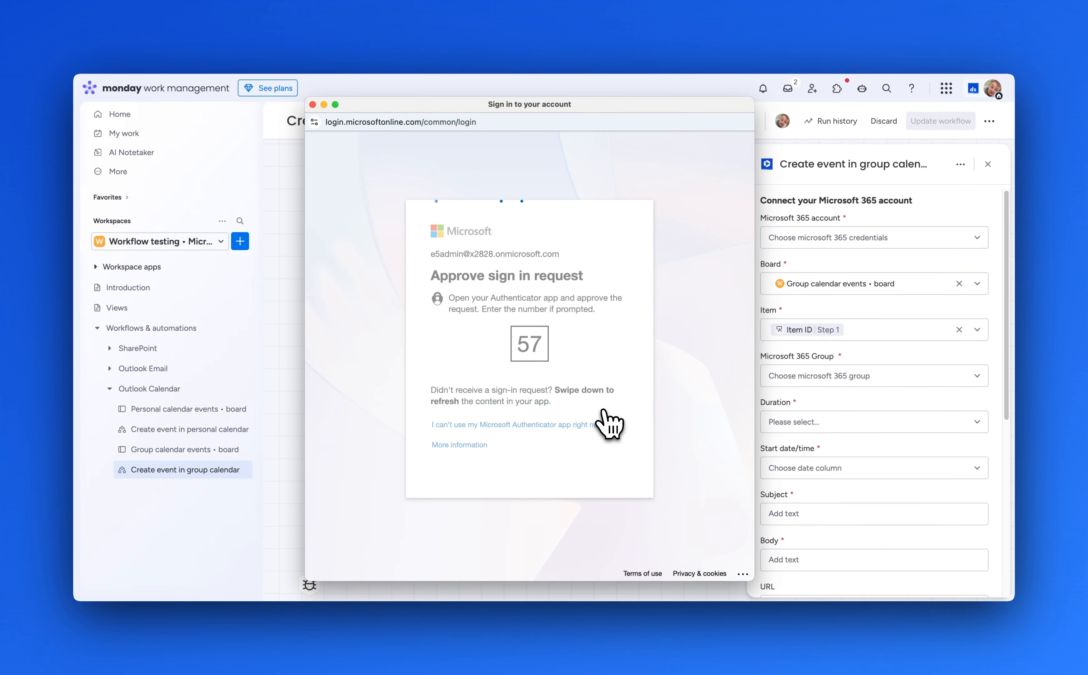
- Set the Microsoft 365 group to Blackout Protocol and the event duration to 30 minutes
{"action": "left_click", "coordinate": [877, 378]}
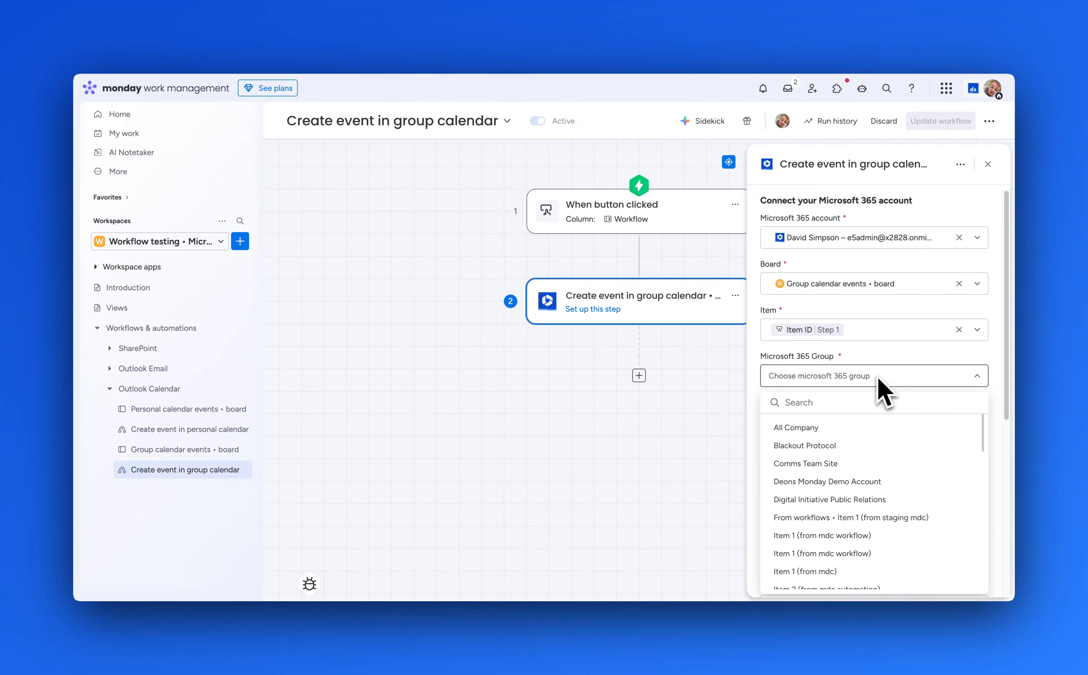
{"action": "left_click", "coordinate": [869, 447]}
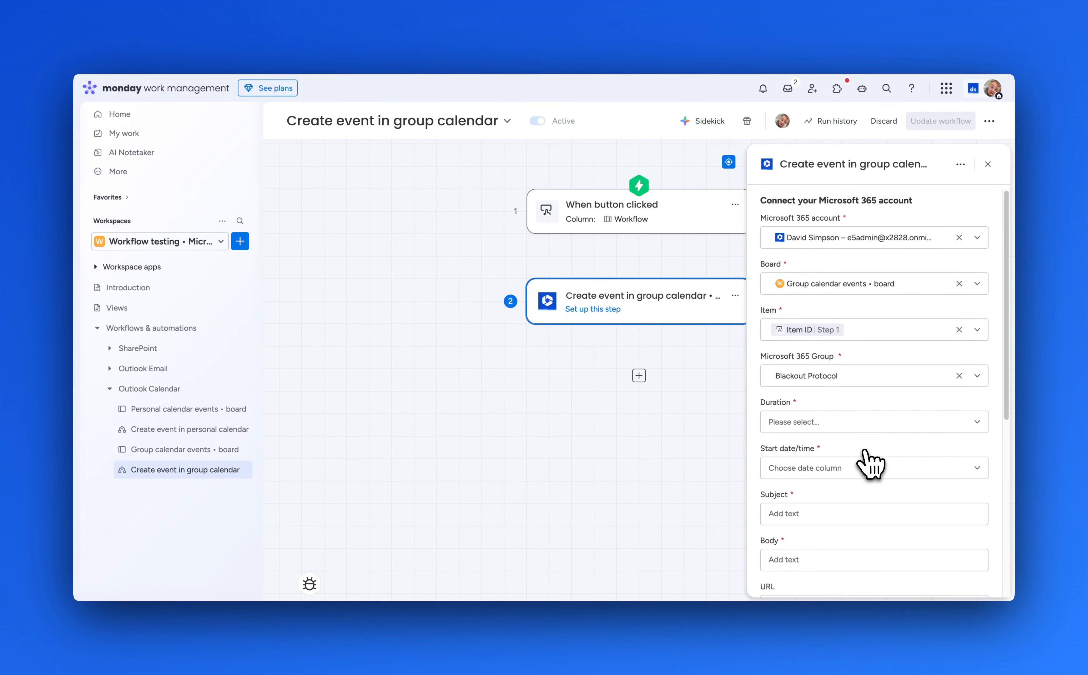
{"action": "left_click", "coordinate": [869, 429]}
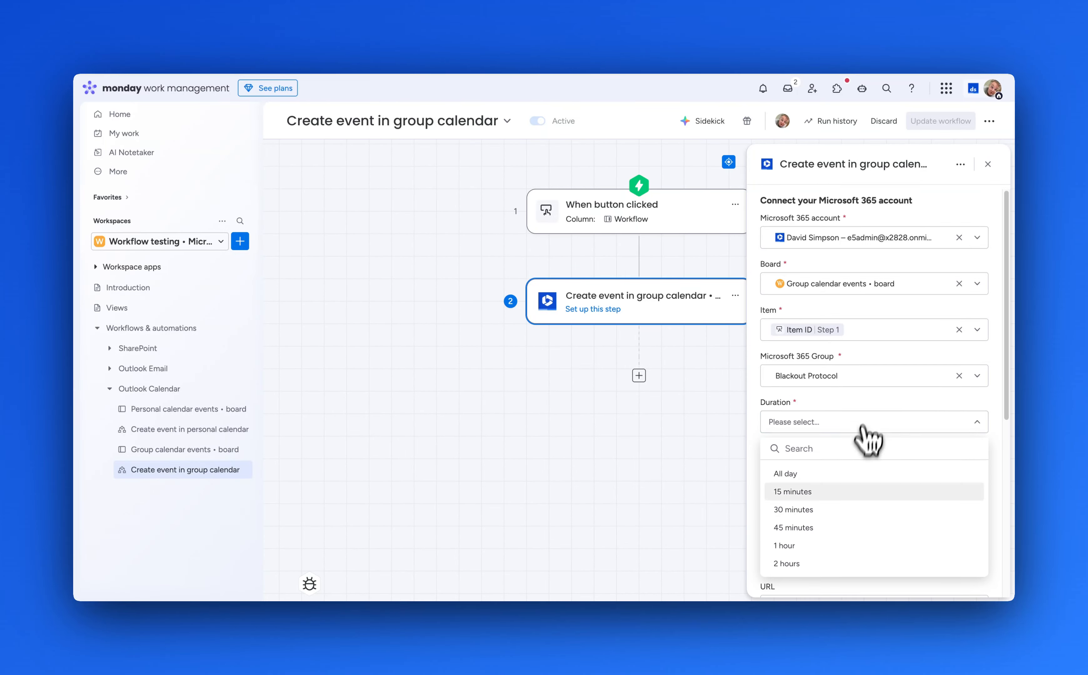
{"action": "left_click", "coordinate": [848, 509]}
- Use the Date column as the start date/time and set the subject to the item's Name followed by "(from mdc workflow)"
{"action": "left_click", "coordinate": [848, 470]}
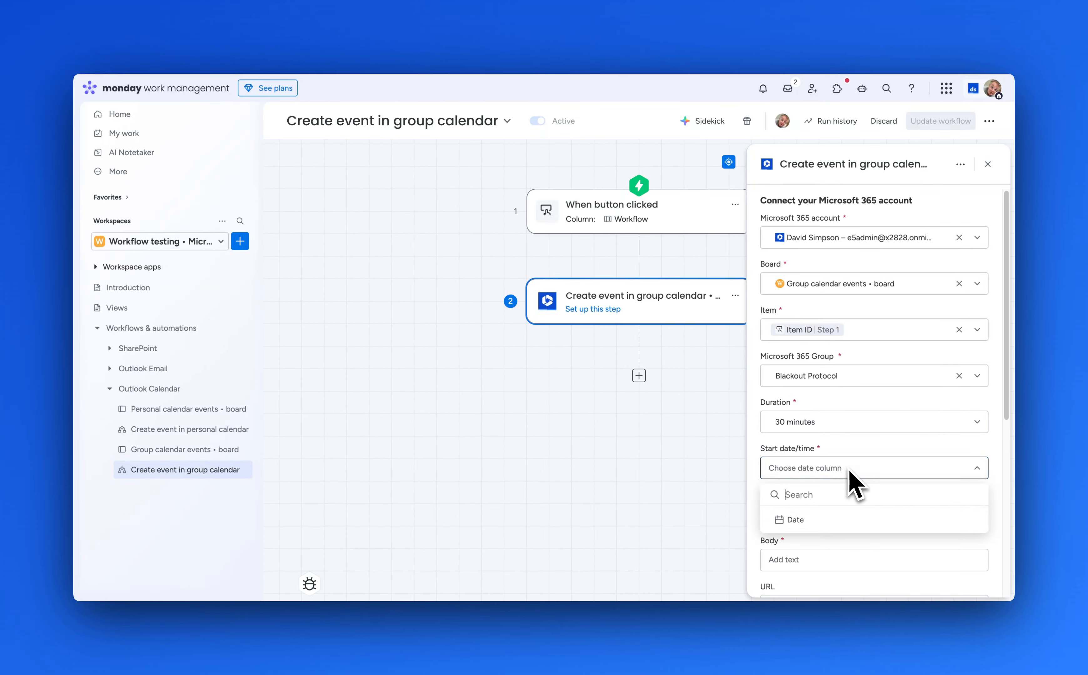
{"action": "left_click", "coordinate": [800, 523]}
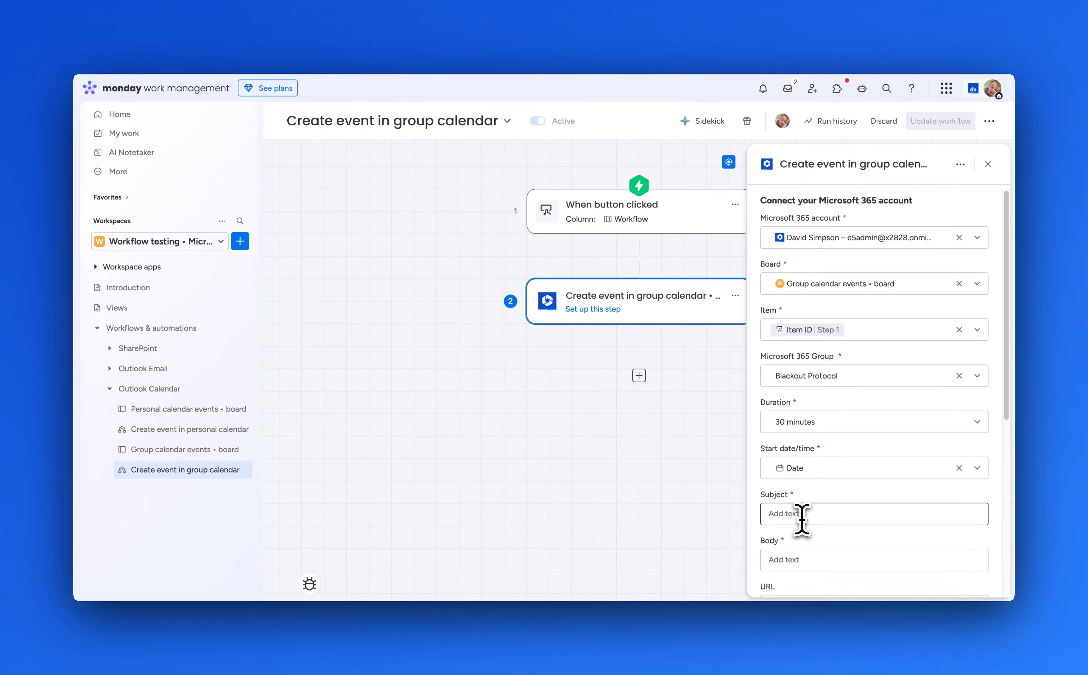
{"action": "left_click", "coordinate": [803, 517]}
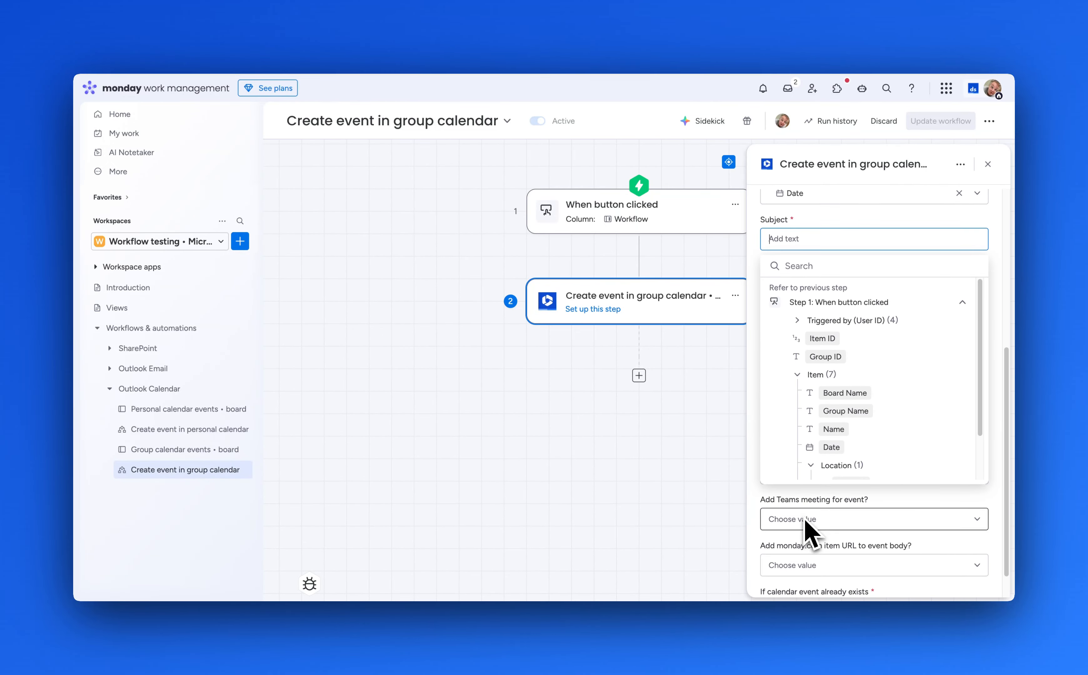
{"action": "left_click", "coordinate": [846, 428]}
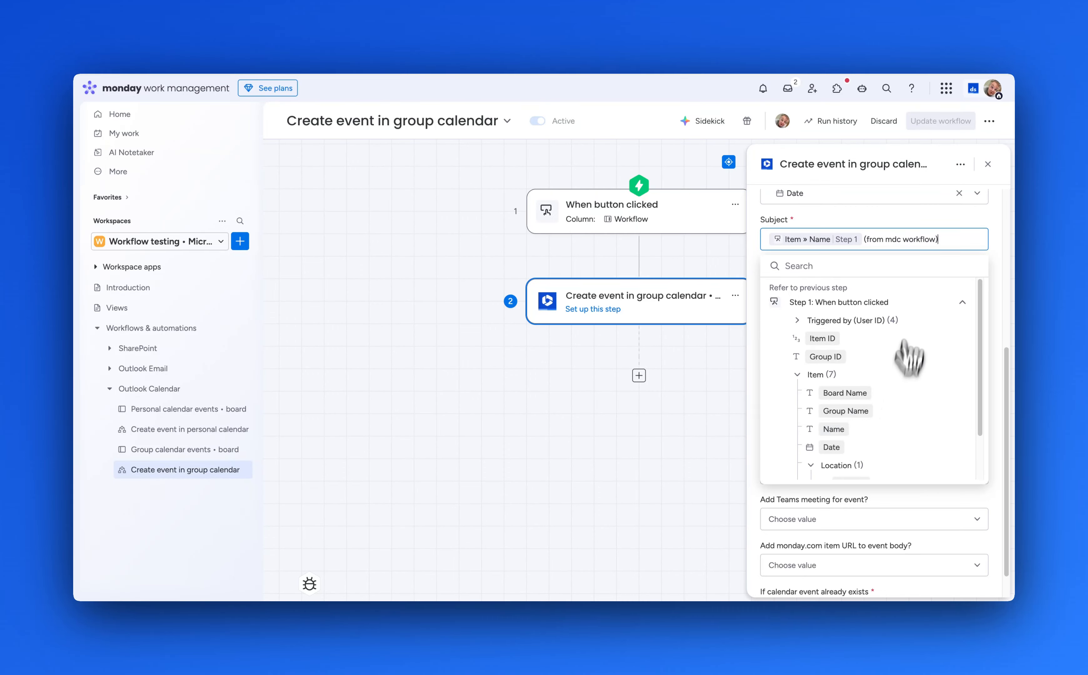
{"action": "left_click", "coordinate": [935, 223]}
- Write the event body as "Hello", "Here's an event" with the item's Name in quotes, and "– Cheers," with the sender's first name, separated by blank lines
{"action": "left_click", "coordinate": [791, 288]}
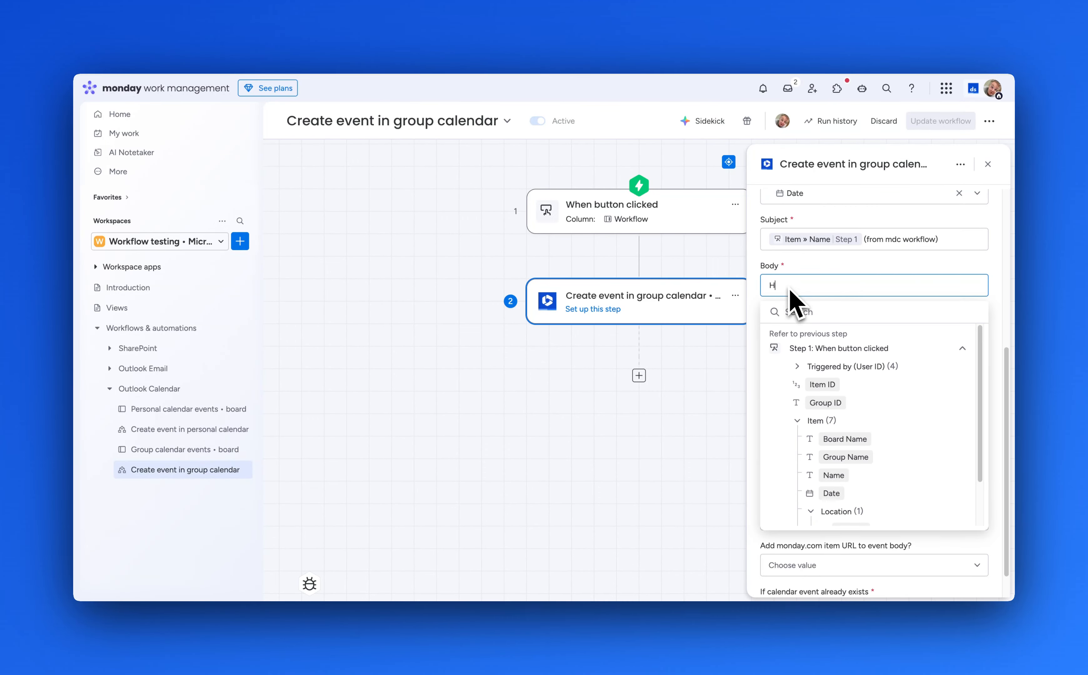
{"action": "type", "text": "Hello"}
{"action": "key", "text": "Return"}
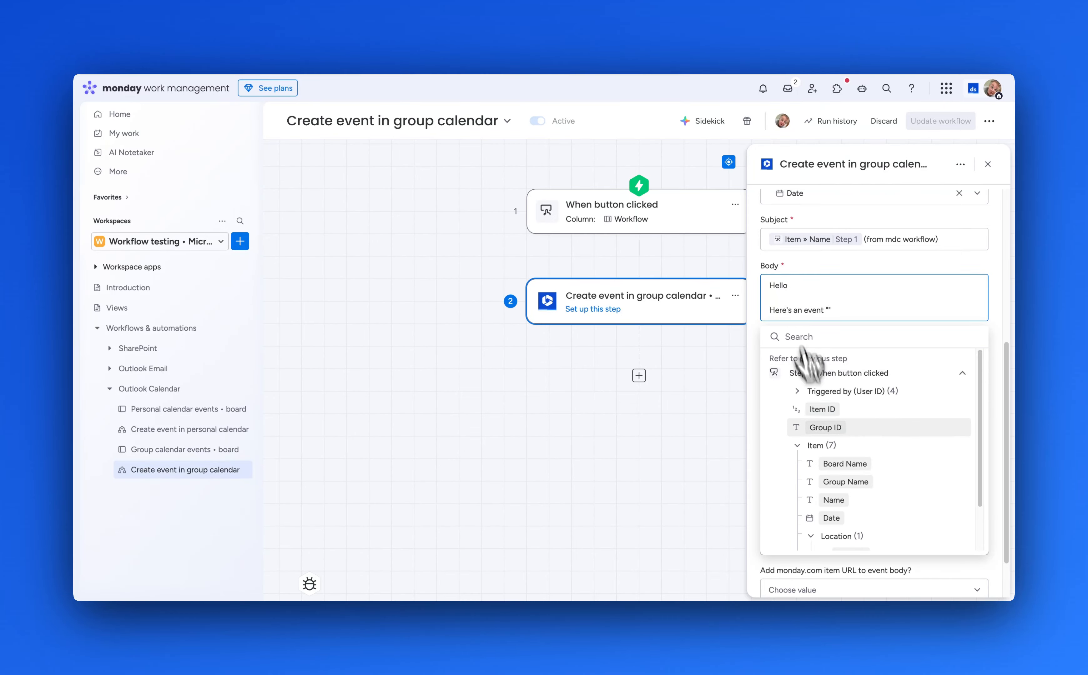
{"action": "scroll", "coordinate": [860, 471], "scroll_direction": "down", "scroll_amount": 2}
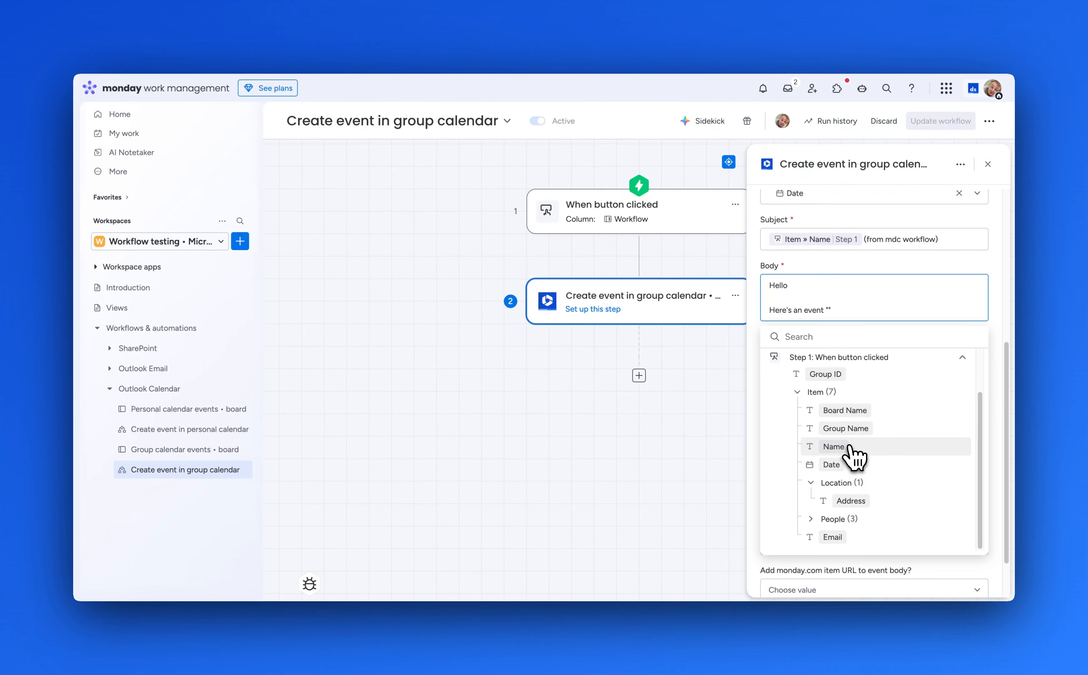
{"action": "left_click", "coordinate": [846, 448]}
{"action": "left_click", "coordinate": [938, 309]}
{"action": "key", "text": "Return"}
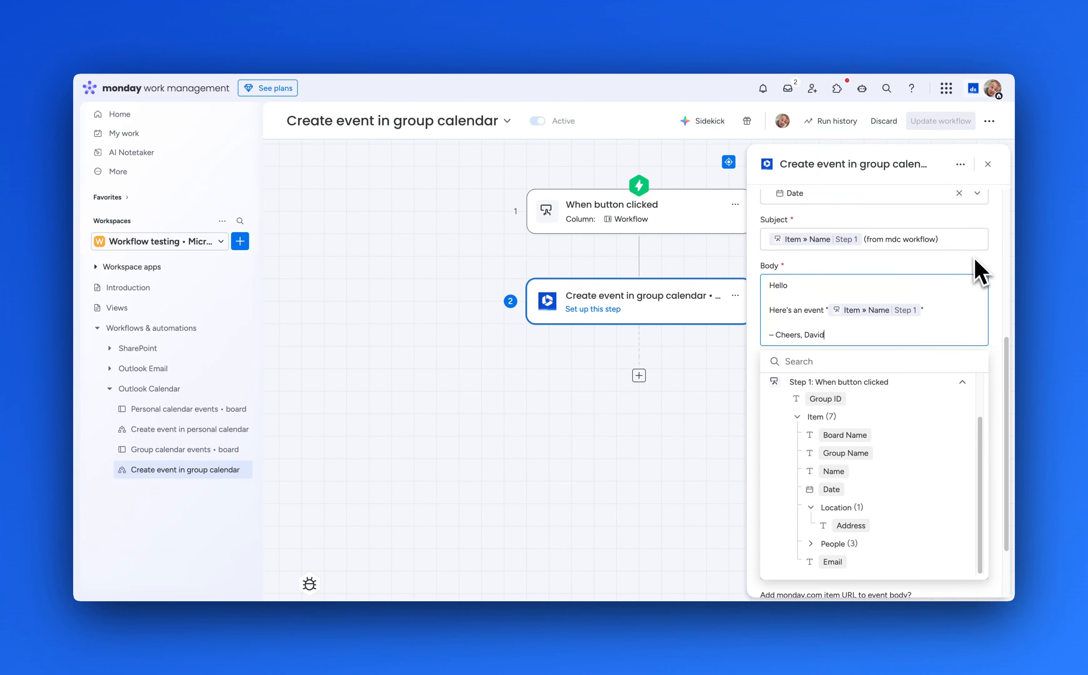
{"action": "left_click", "coordinate": [976, 282]}
- Leave the URL without a link column and set the event location to the item's Location Address value
{"action": "left_click", "coordinate": [937, 382]}
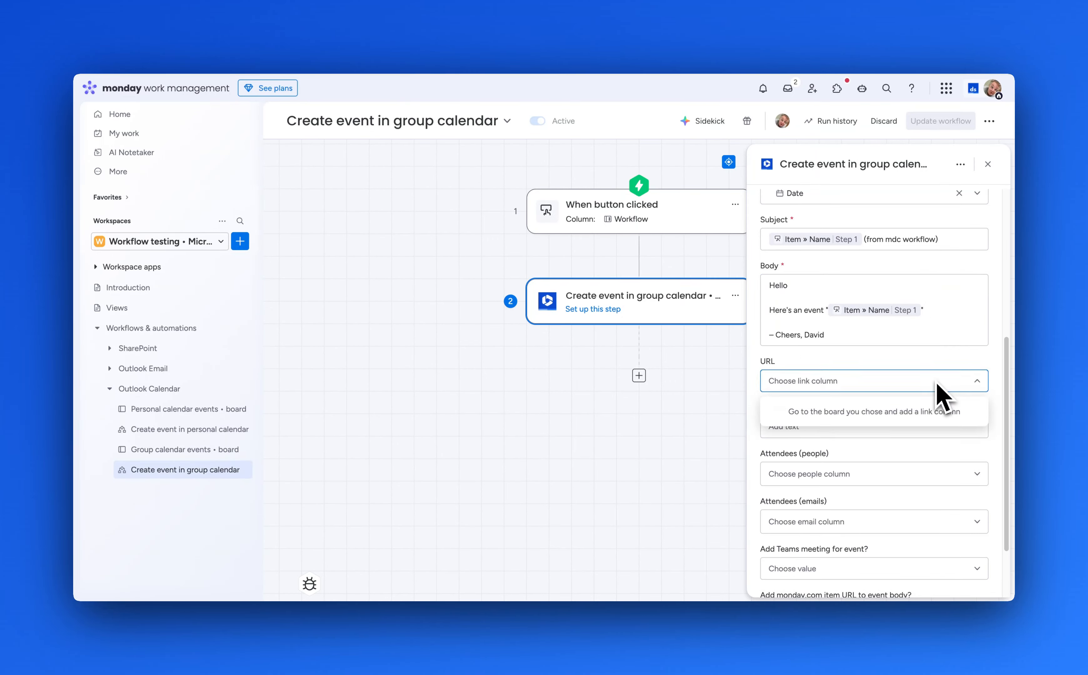
{"action": "left_click", "coordinate": [977, 381]}
{"action": "left_click", "coordinate": [943, 428]}
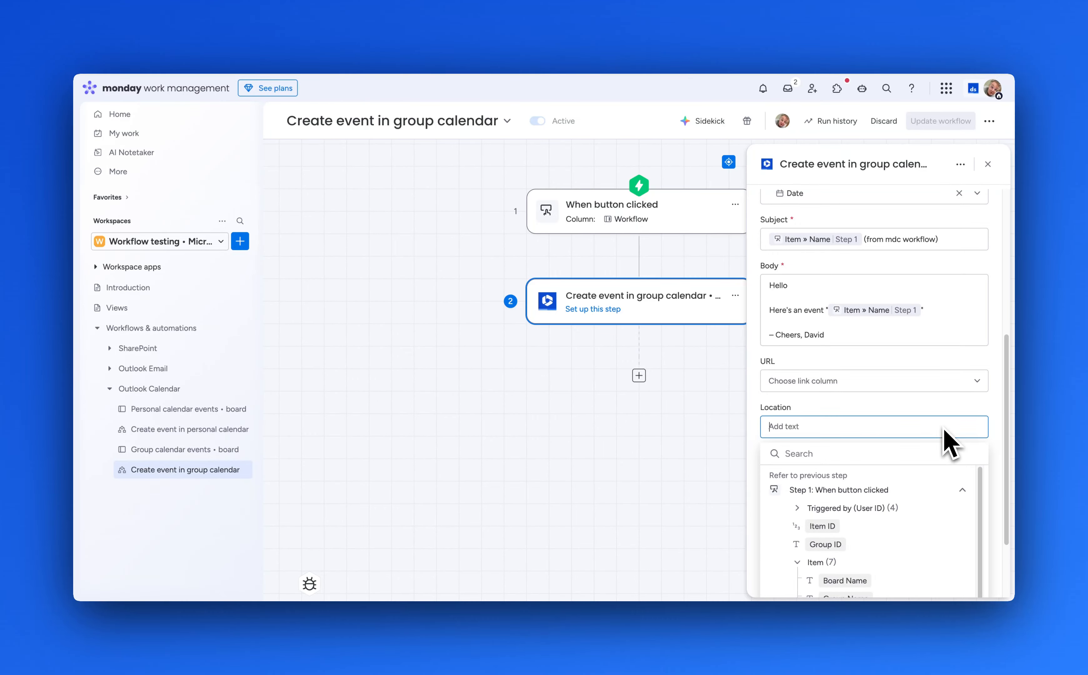
{"action": "scroll", "coordinate": [931, 527], "scroll_direction": "down", "scroll_amount": 5}
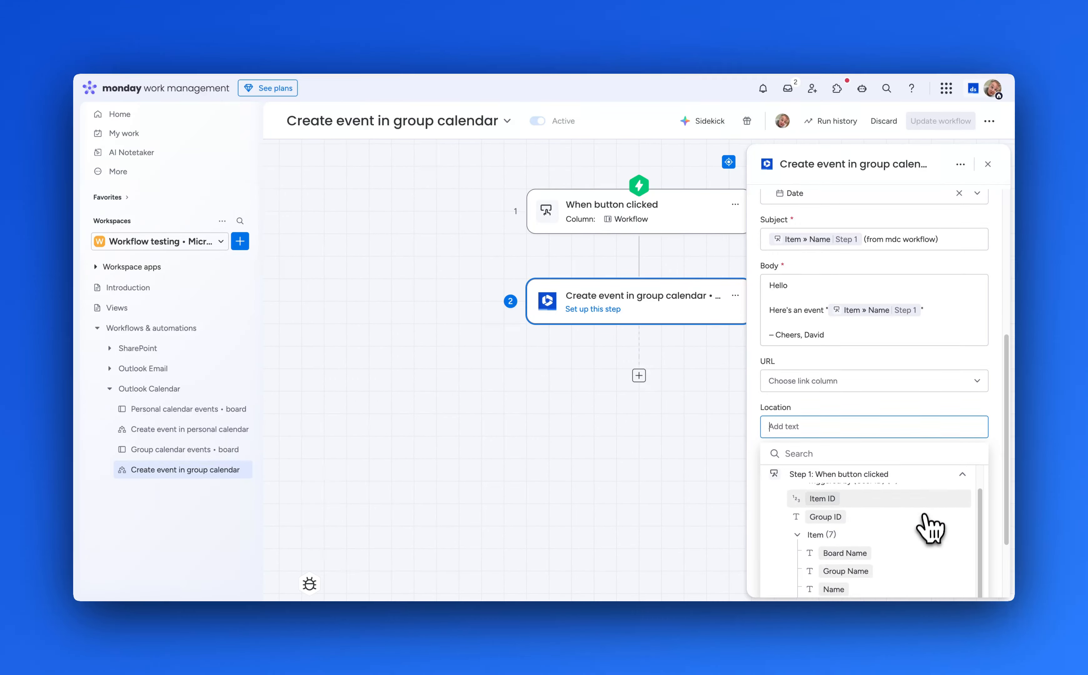
{"action": "left_click", "coordinate": [903, 520]}
{"action": "left_click", "coordinate": [930, 311]}
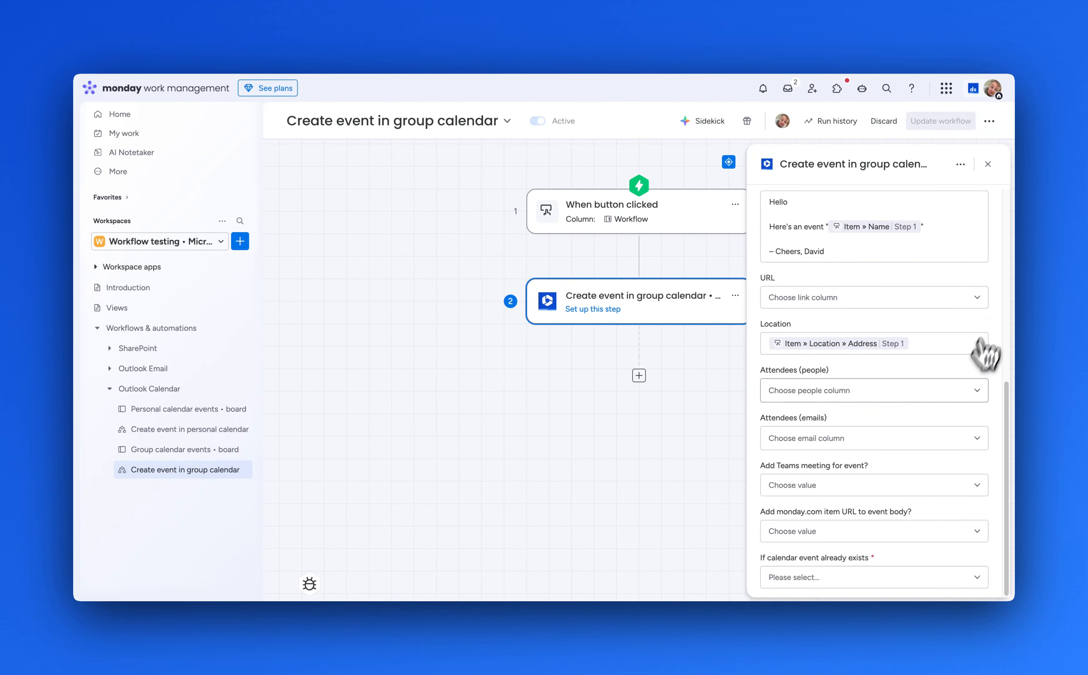
- Take the event attendees from the People column and the Email column
{"action": "left_click", "coordinate": [949, 392]}
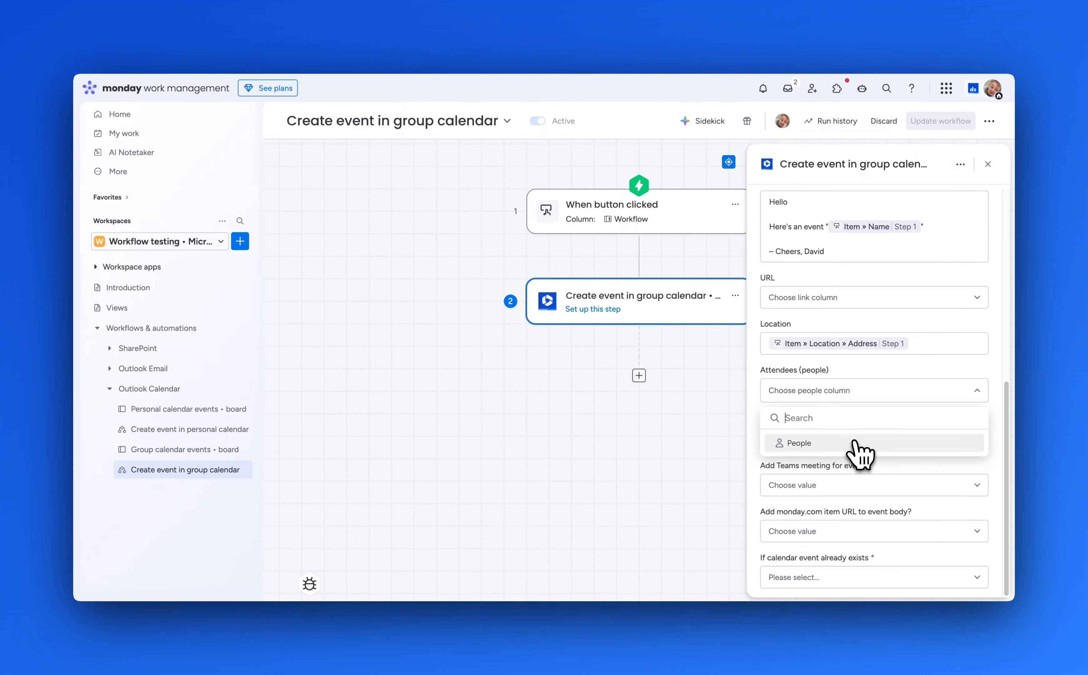
{"action": "left_click", "coordinate": [854, 447]}
{"action": "left_click", "coordinate": [930, 384]}
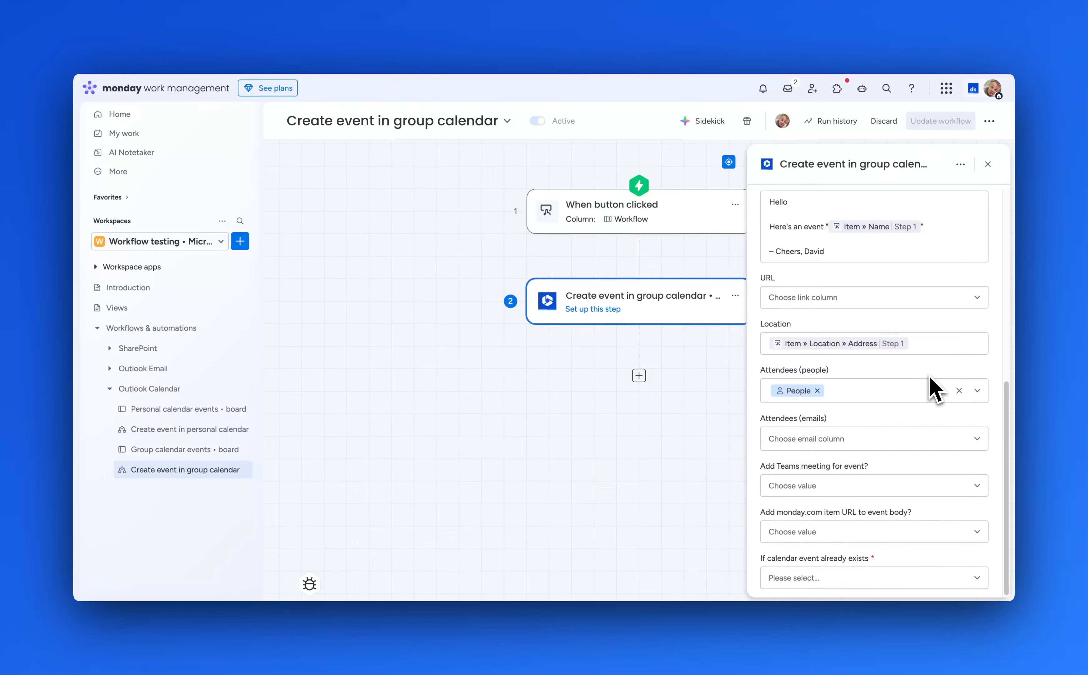
{"action": "left_click", "coordinate": [862, 437]}
{"action": "left_click", "coordinate": [817, 494]}
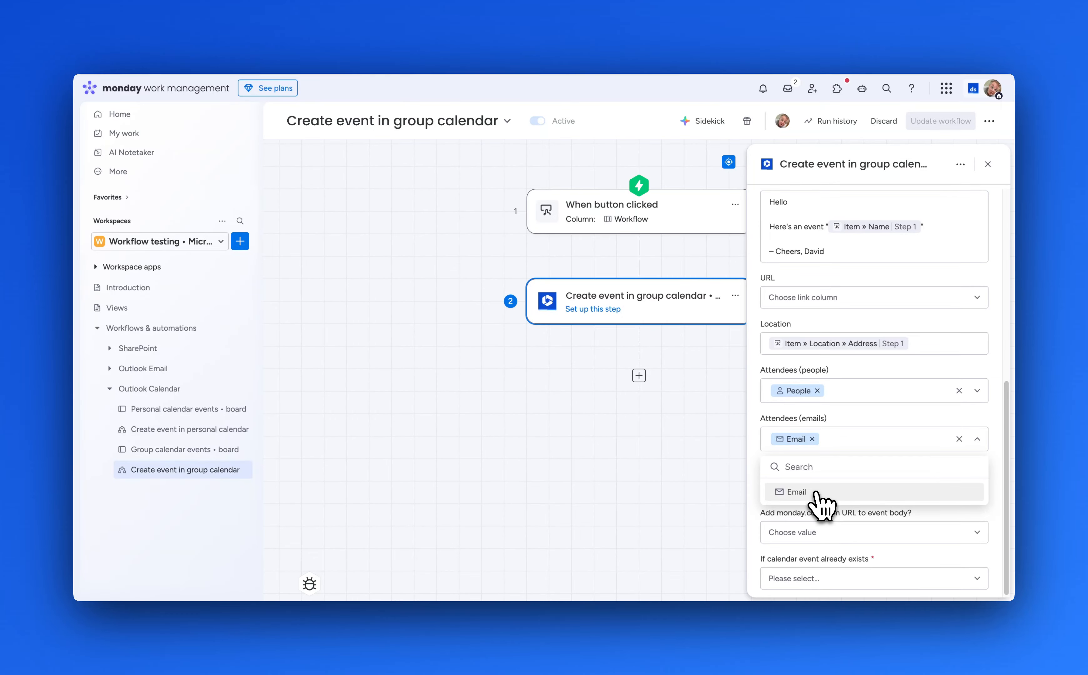
{"action": "left_click", "coordinate": [900, 443]}
- Choose Yes both for adding a Teams meeting and for adding the monday.com item URL to the event body
{"action": "left_click", "coordinate": [880, 491]}
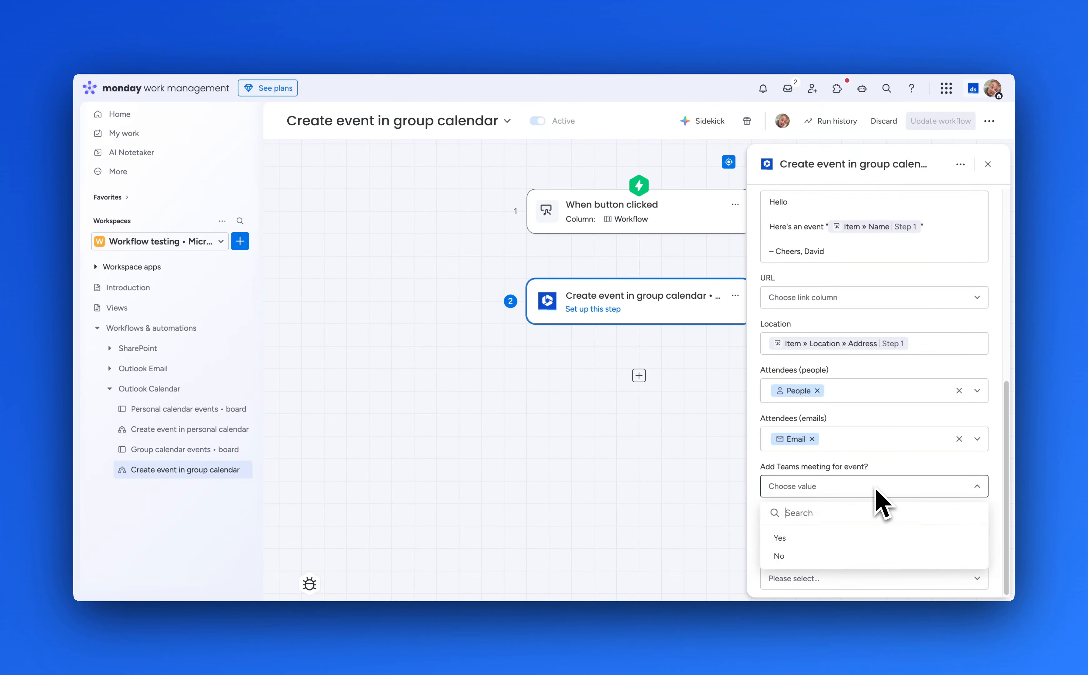
{"action": "left_click", "coordinate": [849, 538]}
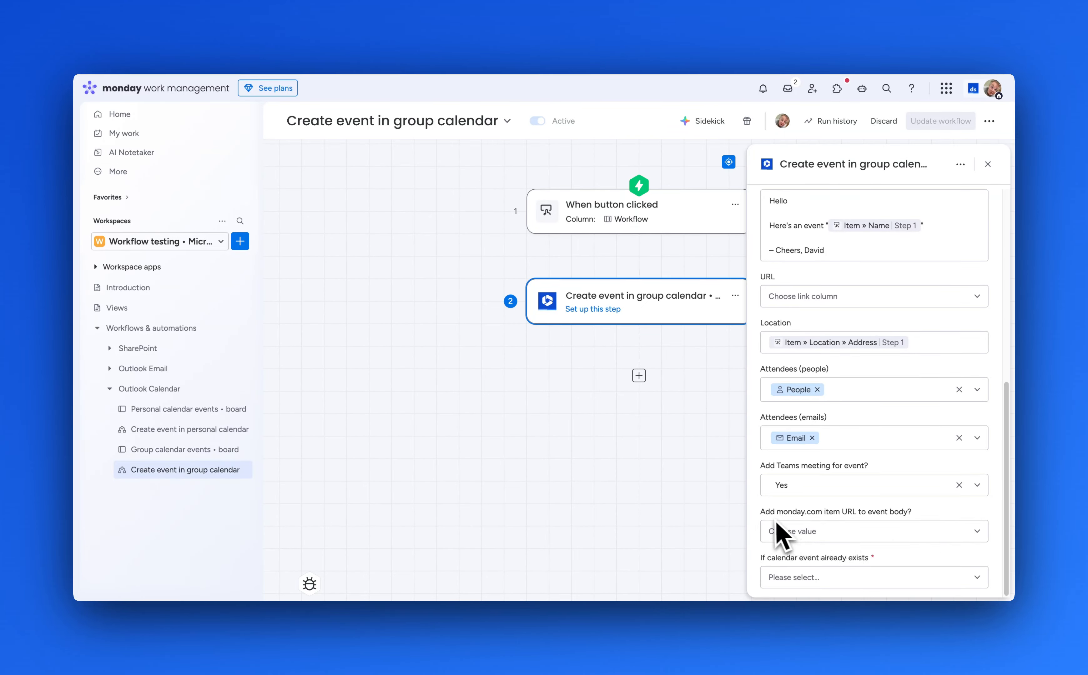
{"action": "left_click", "coordinate": [862, 534]}
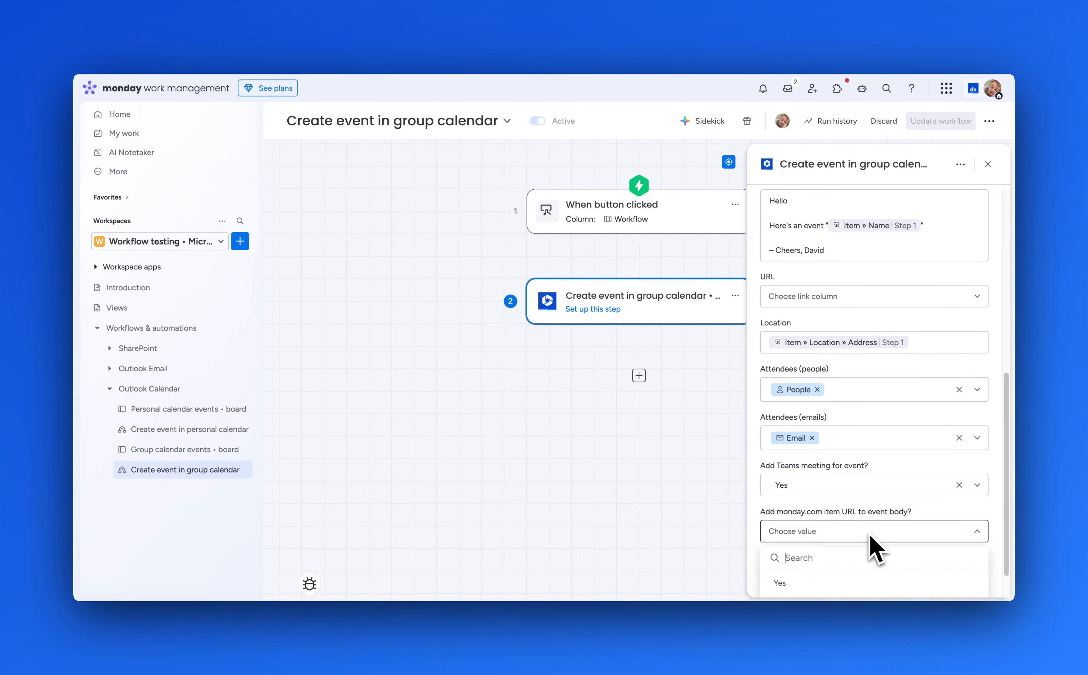
{"action": "left_click", "coordinate": [865, 544]}
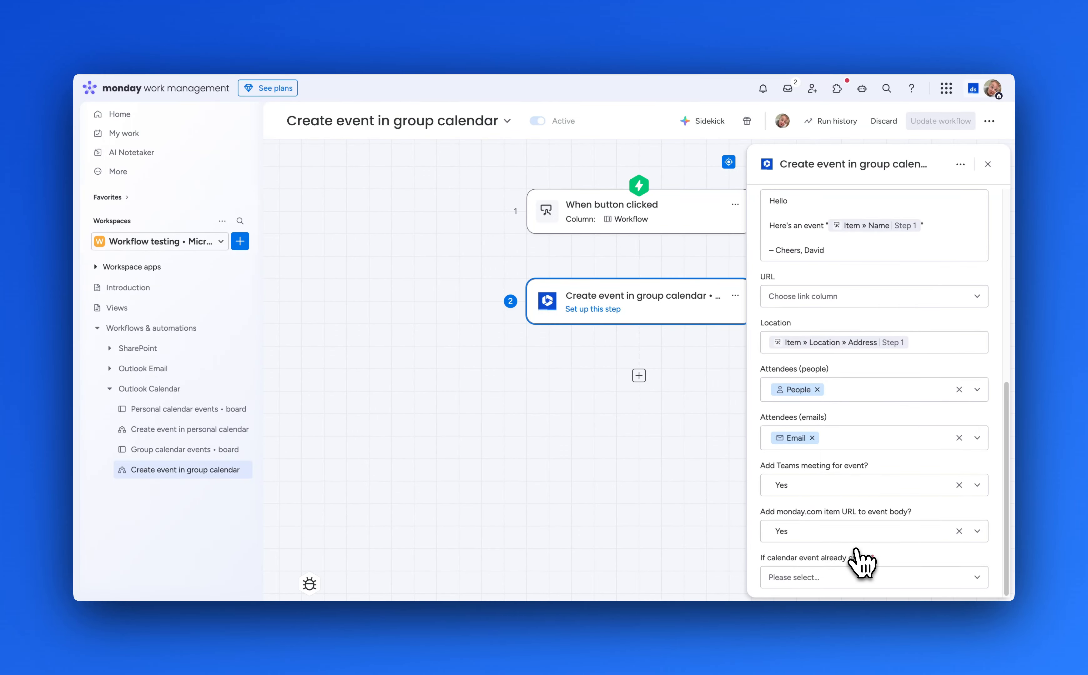
- Set the handling of an already existing calendar event to "update the existing event"
{"action": "left_click", "coordinate": [855, 581]}
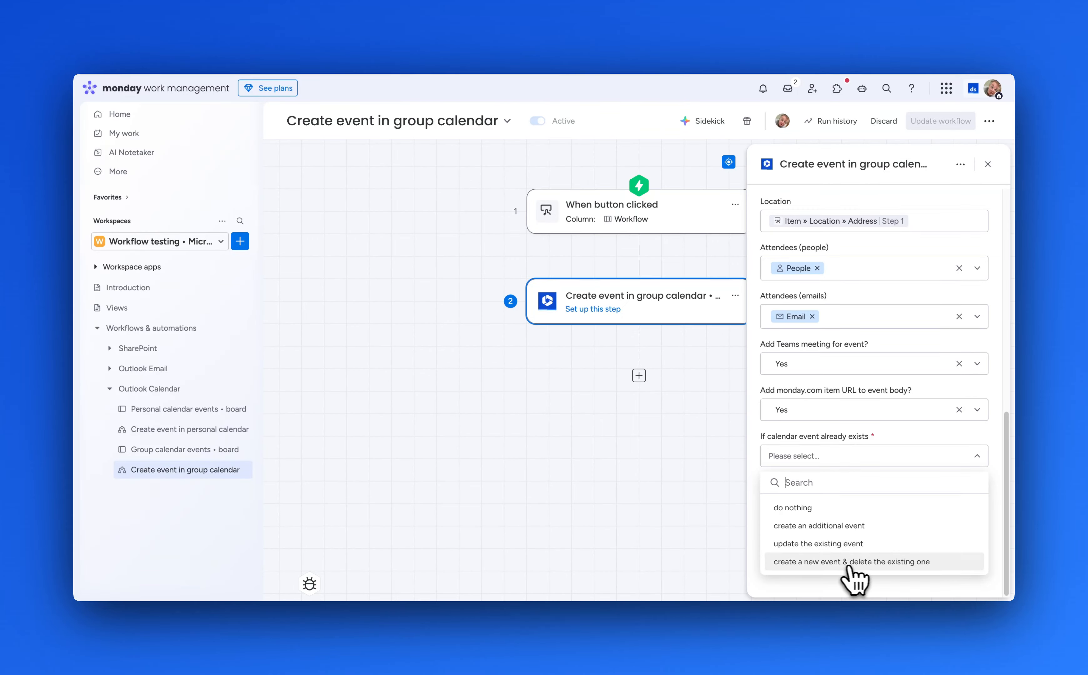
{"action": "left_click", "coordinate": [867, 554]}
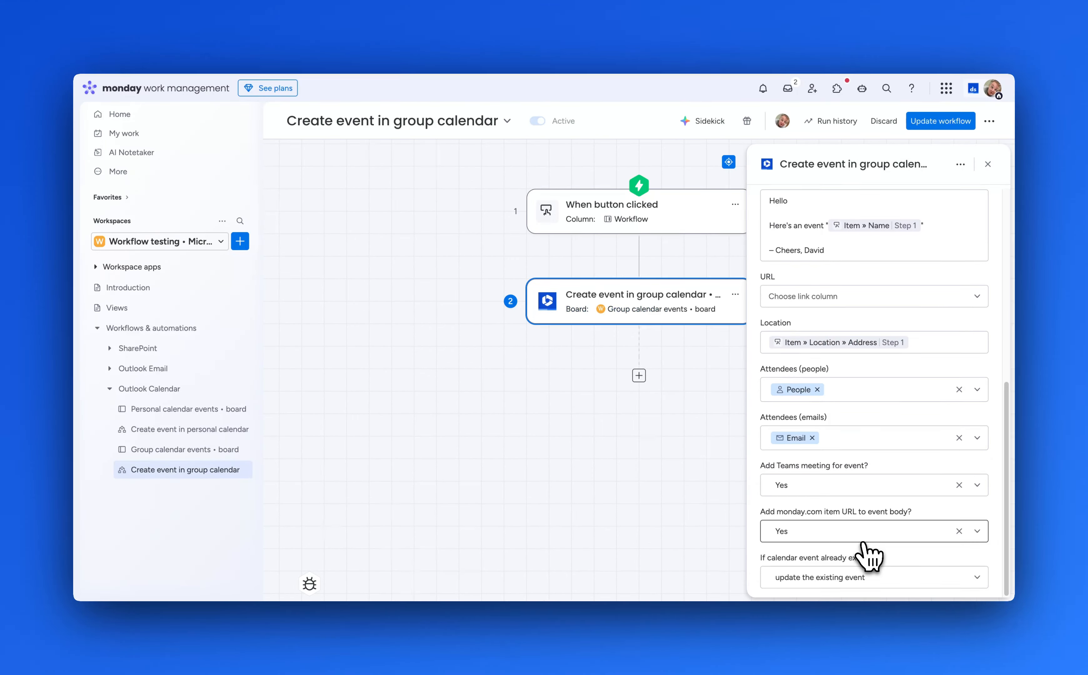
- Save the updated workflow and trigger it for the Kickoff item on the Group calendar events board
{"action": "left_click", "coordinate": [944, 124]}
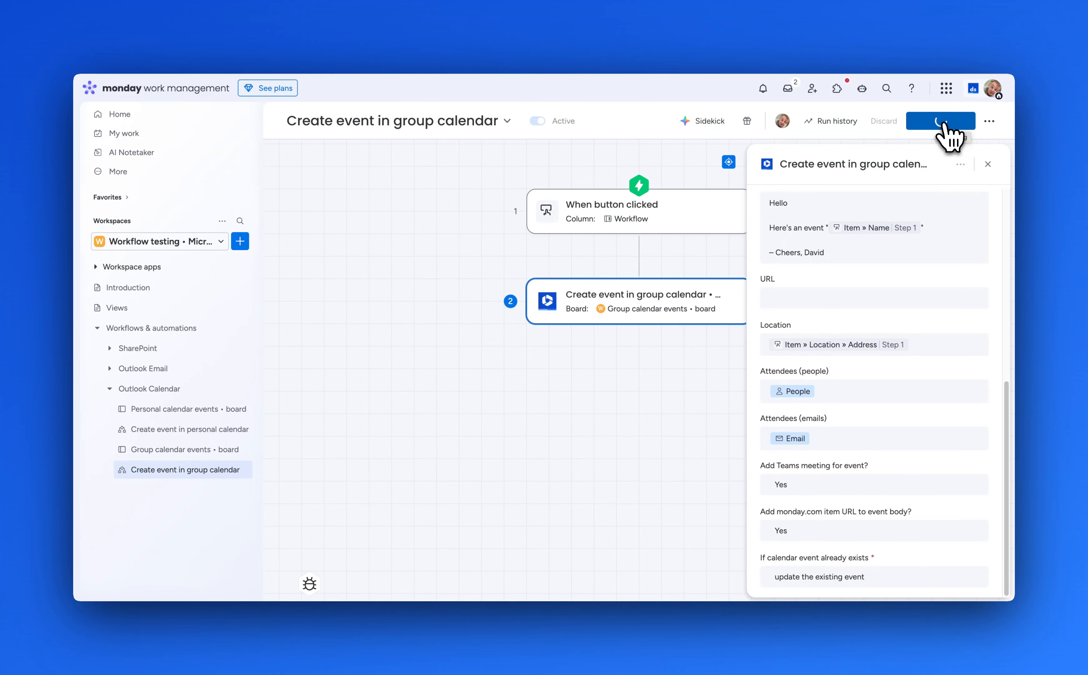
{"action": "left_click", "coordinate": [181, 450]}
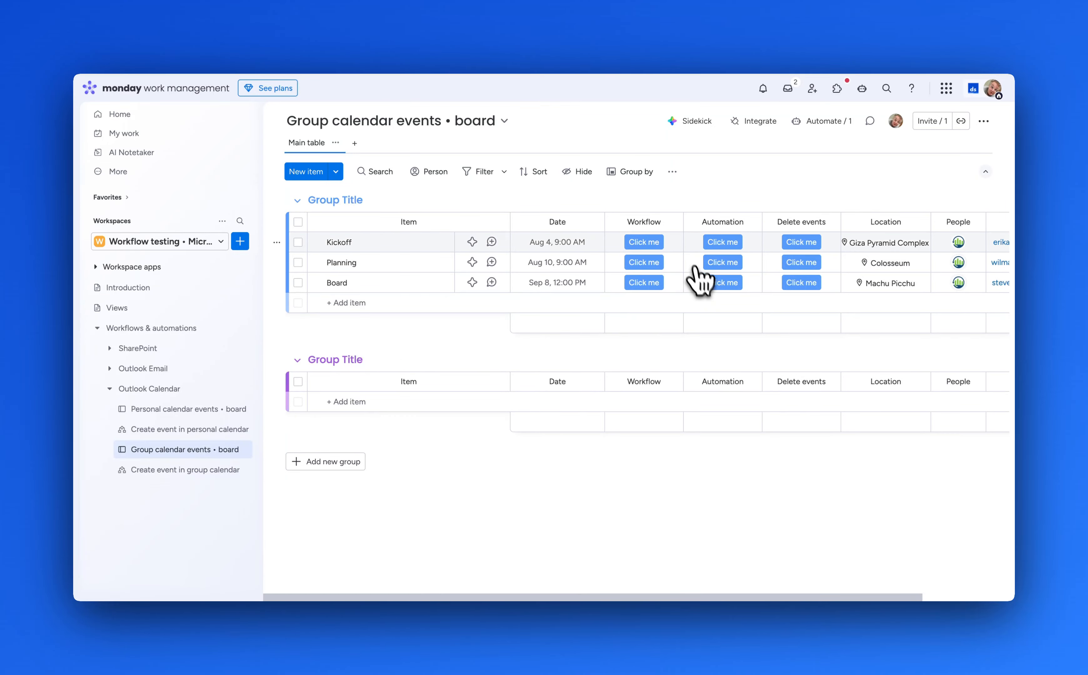
{"action": "left_click", "coordinate": [643, 243]}
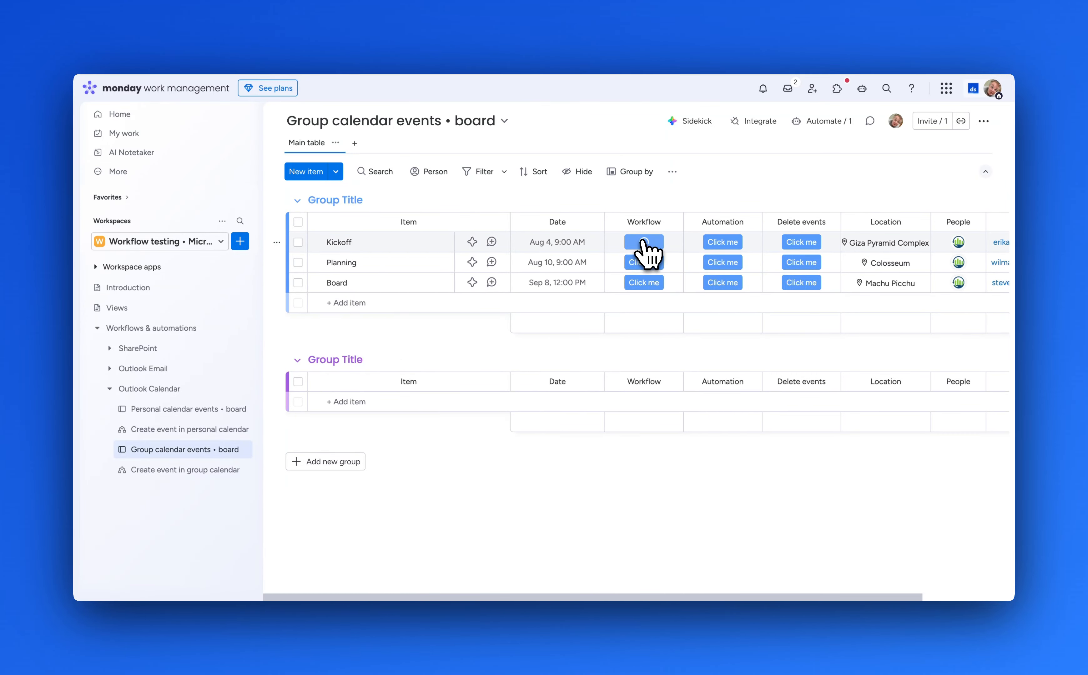
- Widen the board's Outlook Calendar Event column so its heading and the Kickoff event link fit in full
{"action": "scroll", "coordinate": [677, 491], "scroll_direction": "right", "scroll_amount": 4}
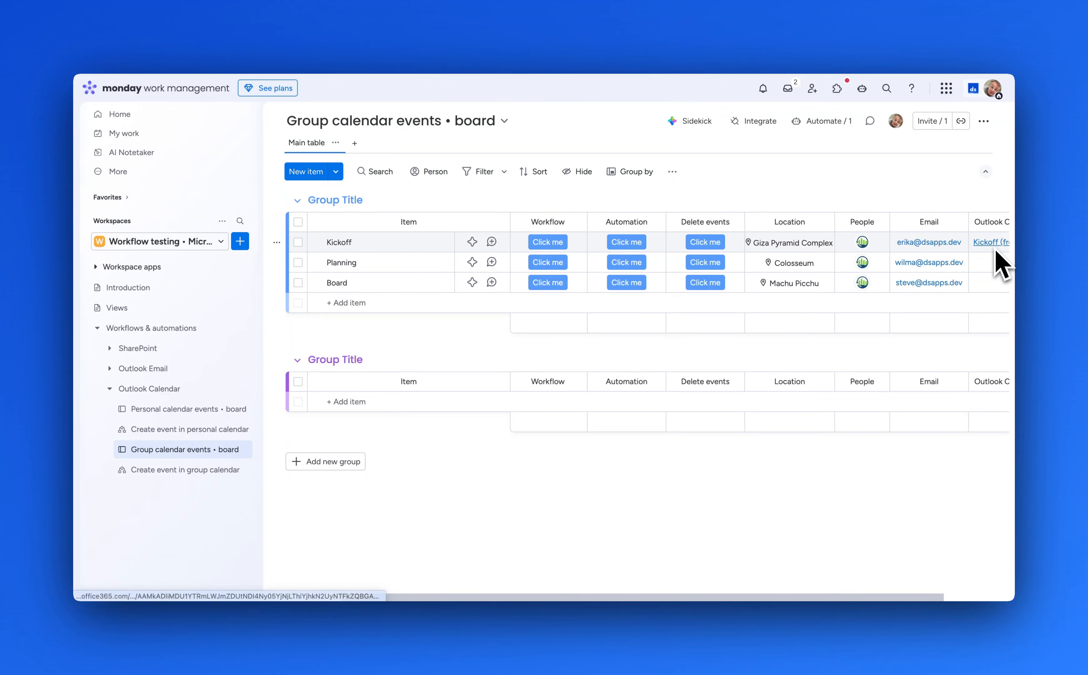
{"action": "scroll", "coordinate": [997, 263], "scroll_direction": "right", "scroll_amount": 2}
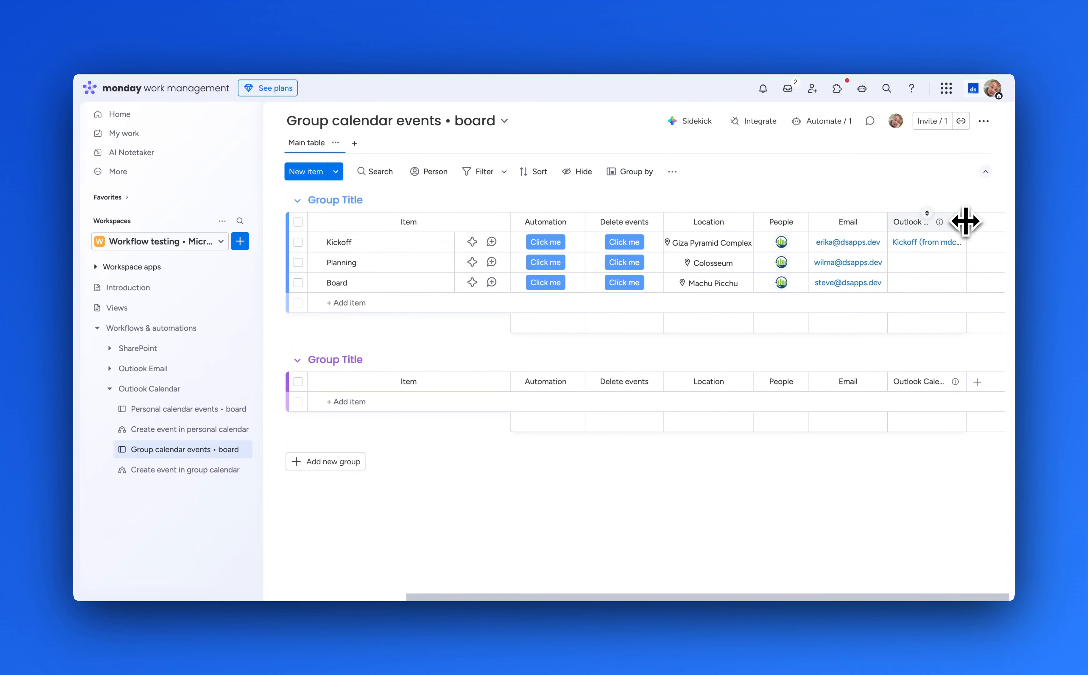
{"action": "left_click_drag", "start_coordinate": [964, 221], "coordinate": [1021, 228]}
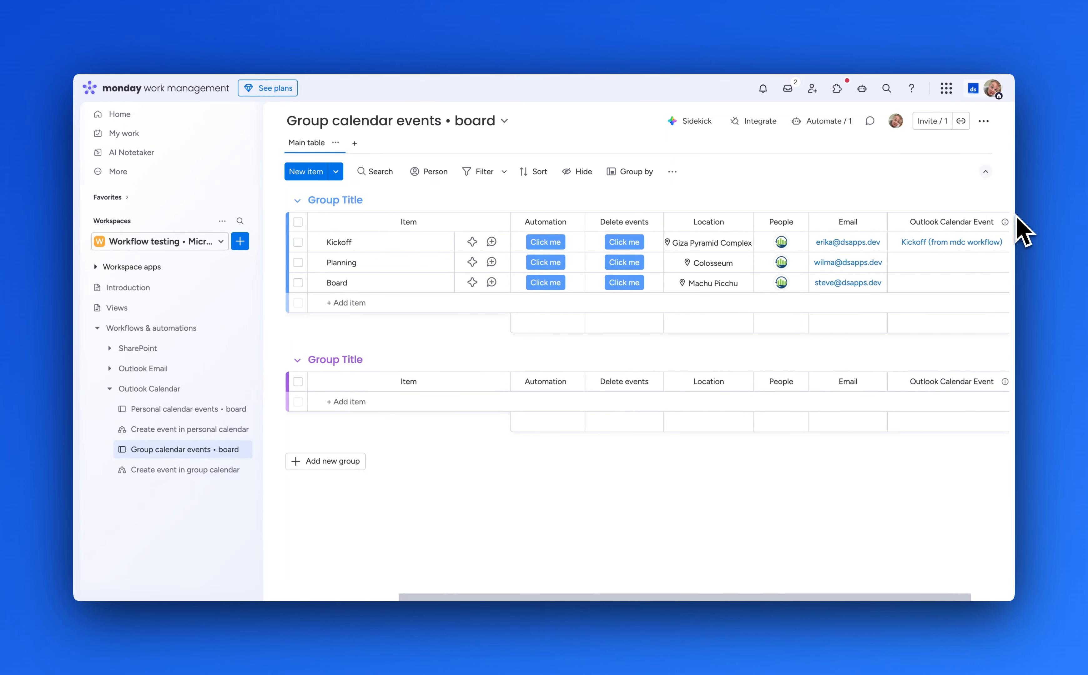
{"action": "scroll", "coordinate": [980, 266], "scroll_direction": "right", "scroll_amount": 1}
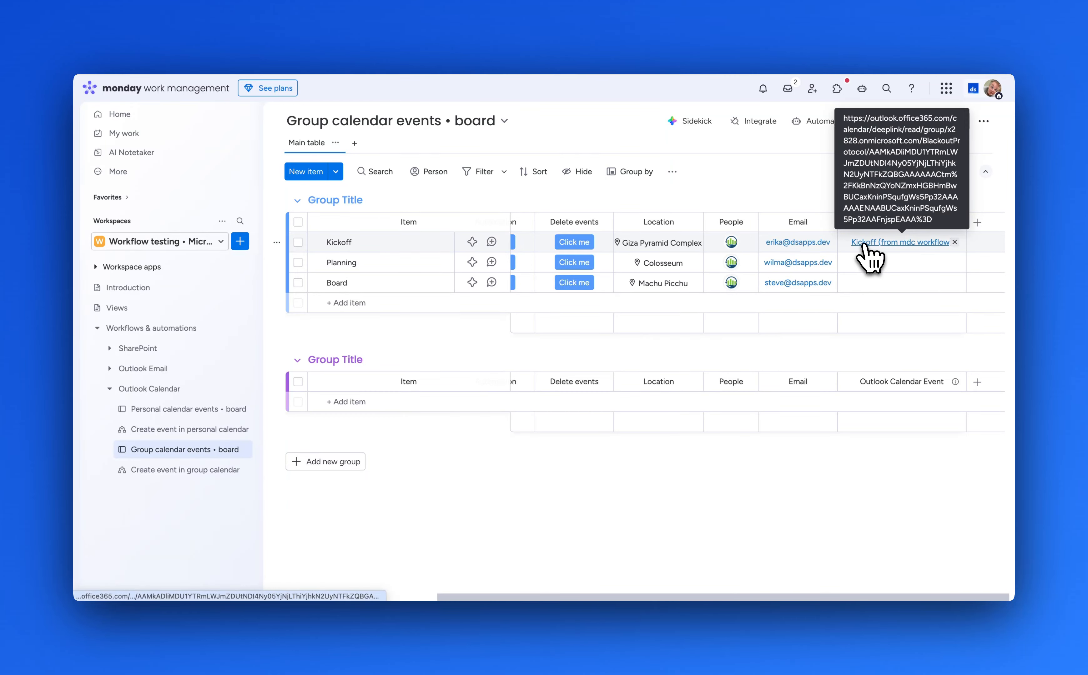
- Open the Kickoff item's calendar event in Outlook and examine its attendees and body text
{"action": "left_click", "coordinate": [876, 244]}
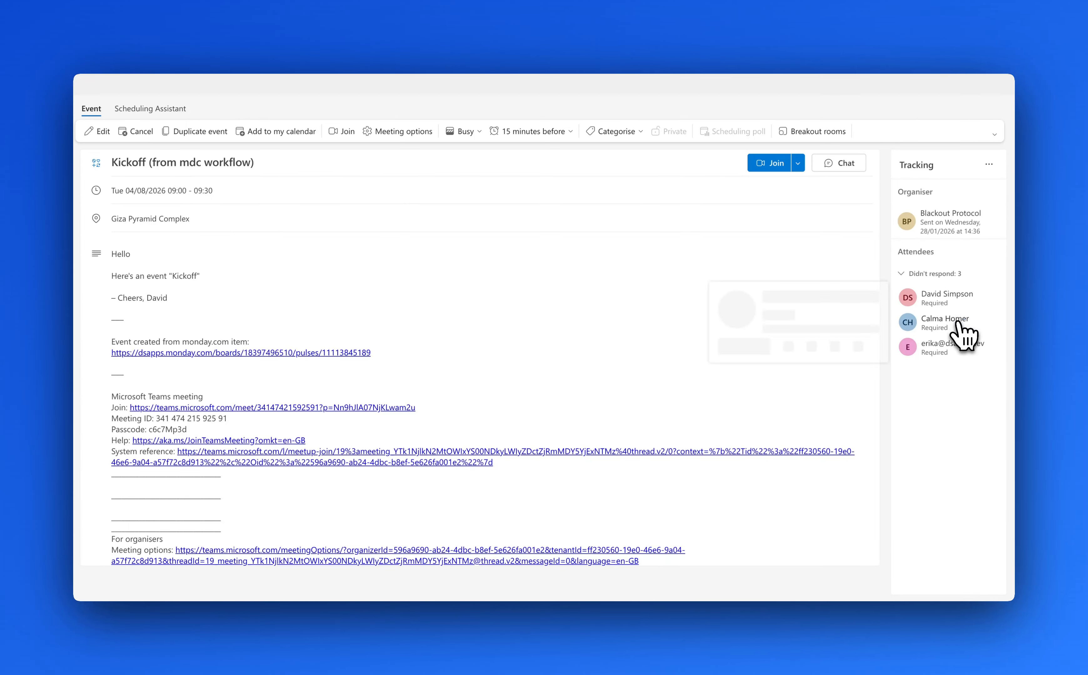
{"action": "left_click", "coordinate": [969, 321]}
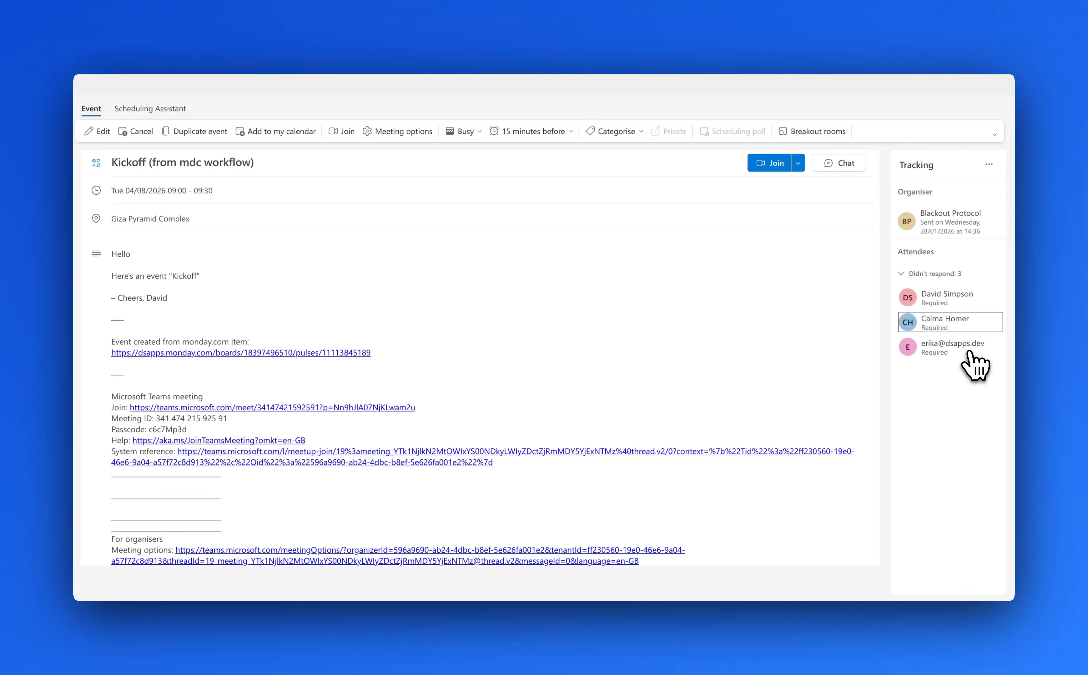
{"action": "mouse_move", "coordinate": [976, 350]}
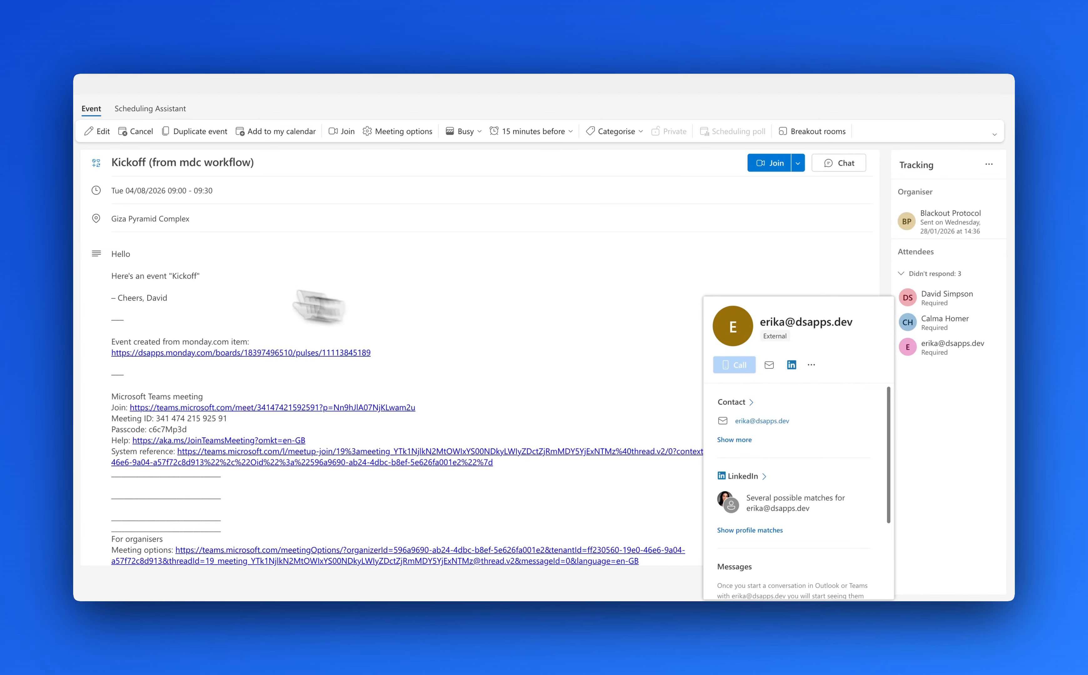
{"action": "left_click_drag", "start_coordinate": [111, 253], "coordinate": [197, 315]}
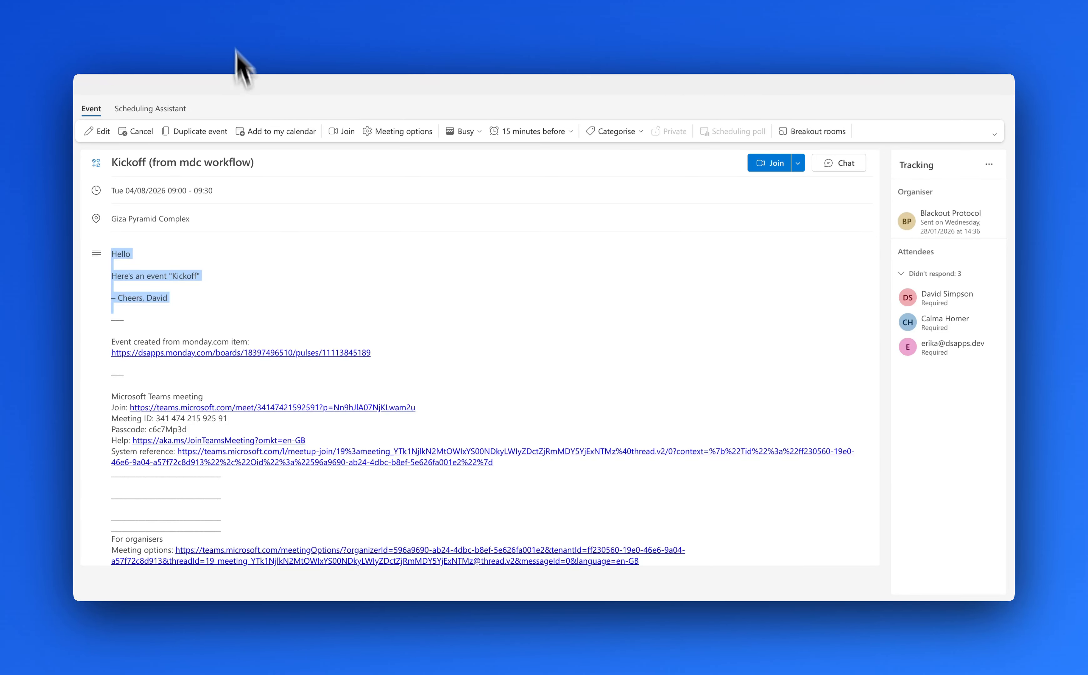
{"action": "left_click", "coordinate": [209, 54]}
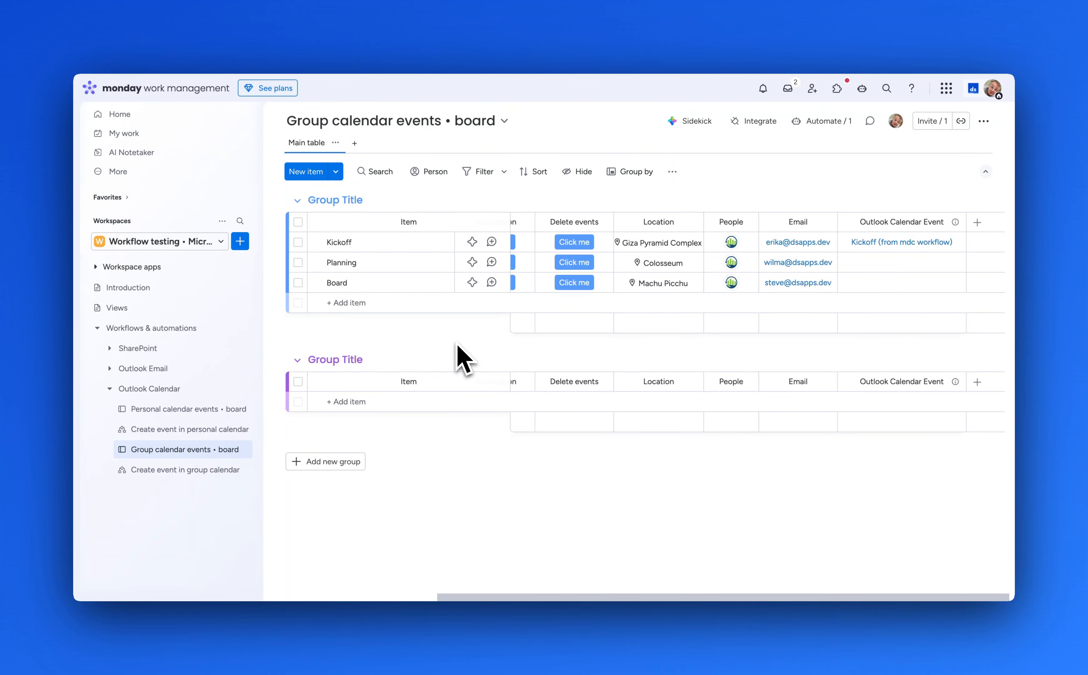
- Start a new automation on the Group calendar events board with the trigger "When button clicked"
{"action": "scroll", "coordinate": [574, 337], "scroll_direction": "left", "scroll_amount": 4}
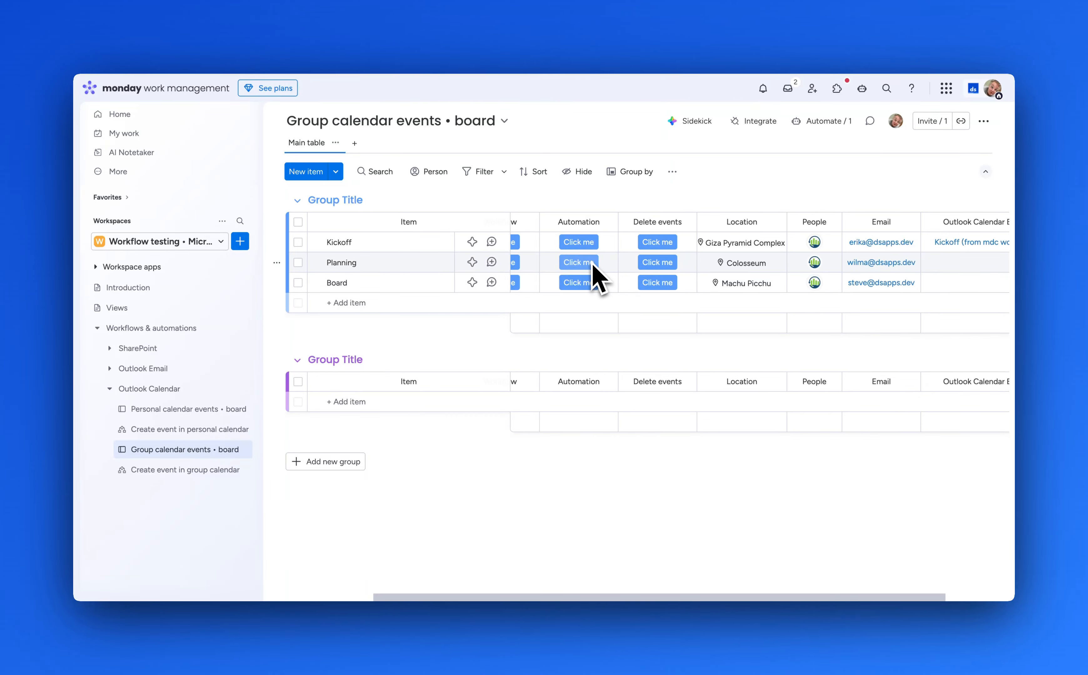
{"action": "left_click", "coordinate": [826, 122]}
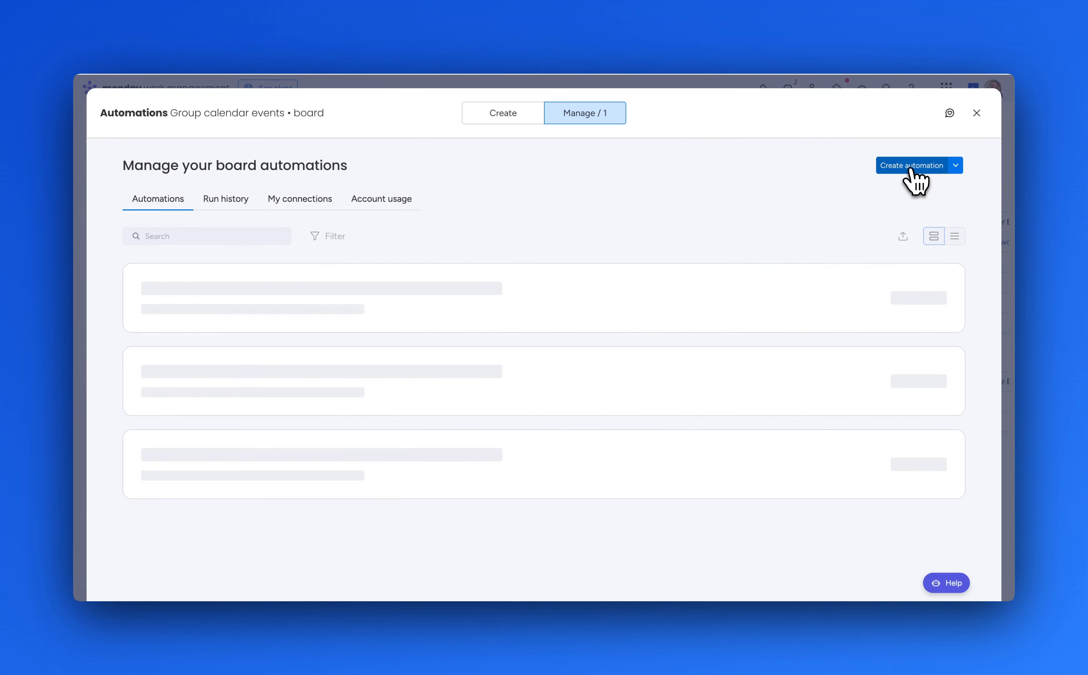
{"action": "left_click", "coordinate": [911, 170]}
{"action": "left_click", "coordinate": [400, 209]}
{"action": "type", "text": "b"}
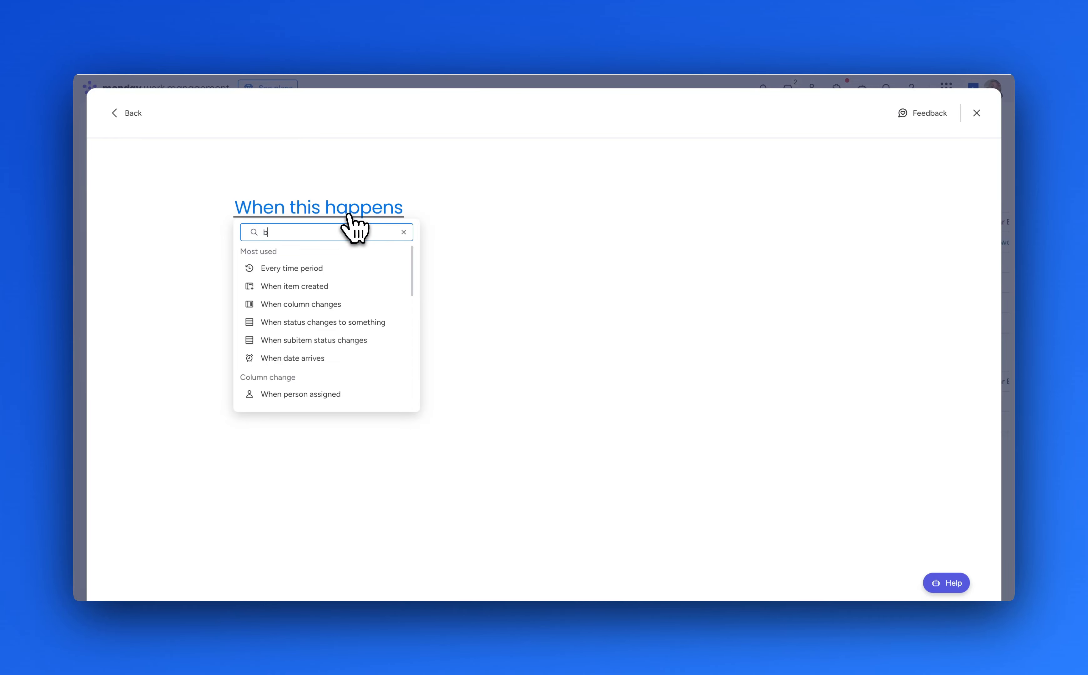
{"action": "type", "text": "utton"}
{"action": "left_click", "coordinate": [330, 267]}
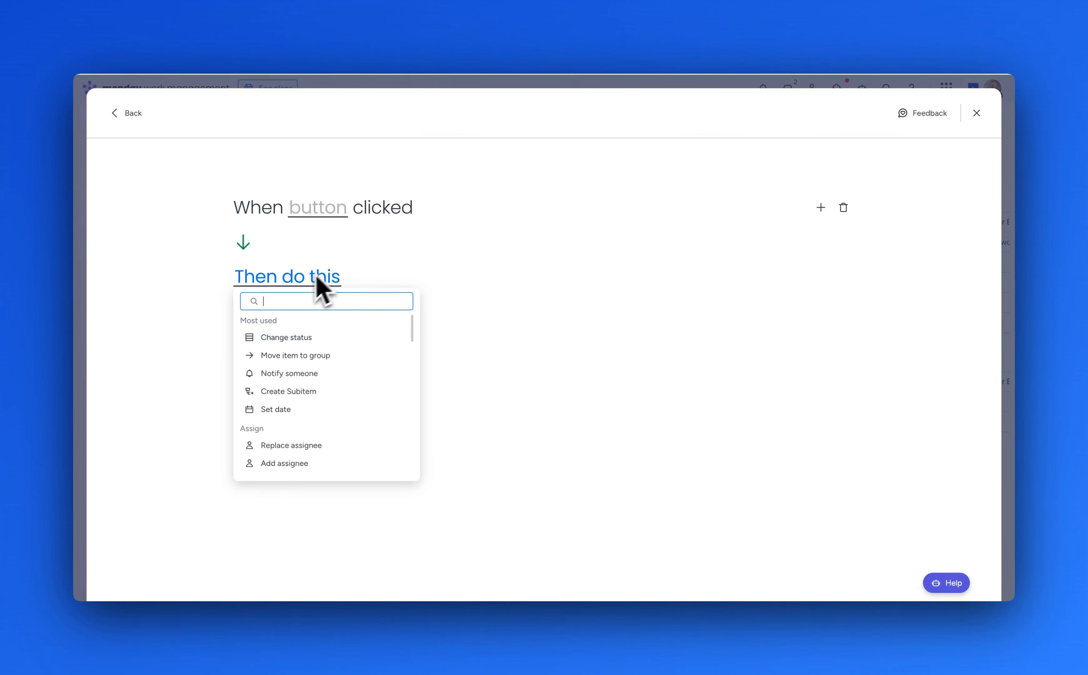
- Search the actions for "calendar" and add the Outlook Calendar action "Create event in group calendar"
{"action": "type", "text": "calle"}
{"action": "key", "text": "BackSpace"}
{"action": "key", "text": "BackSpace"}
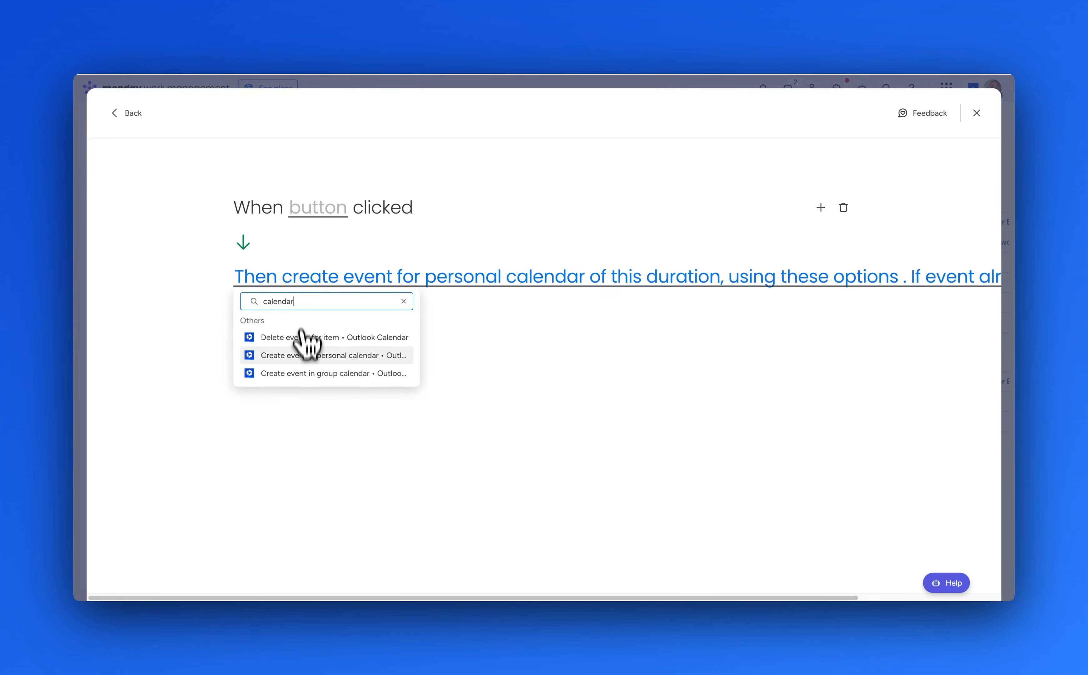
{"action": "left_click", "coordinate": [306, 375]}
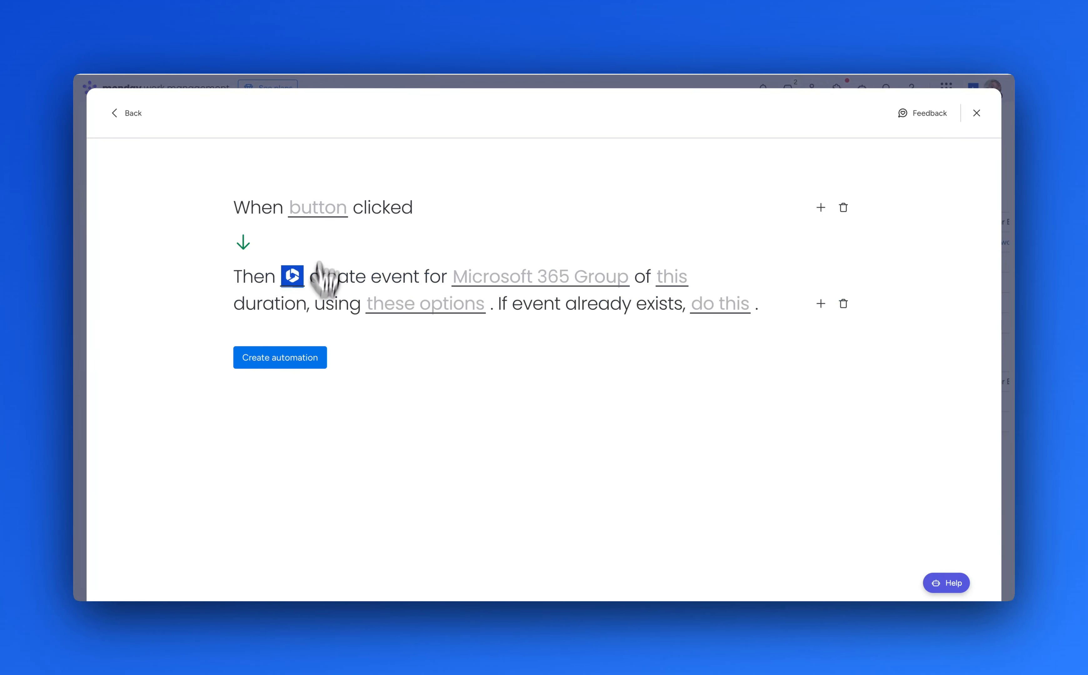
- Use the Automation column as the trigger button and choose the existing Microsoft account connection for the action
{"action": "left_click", "coordinate": [325, 214]}
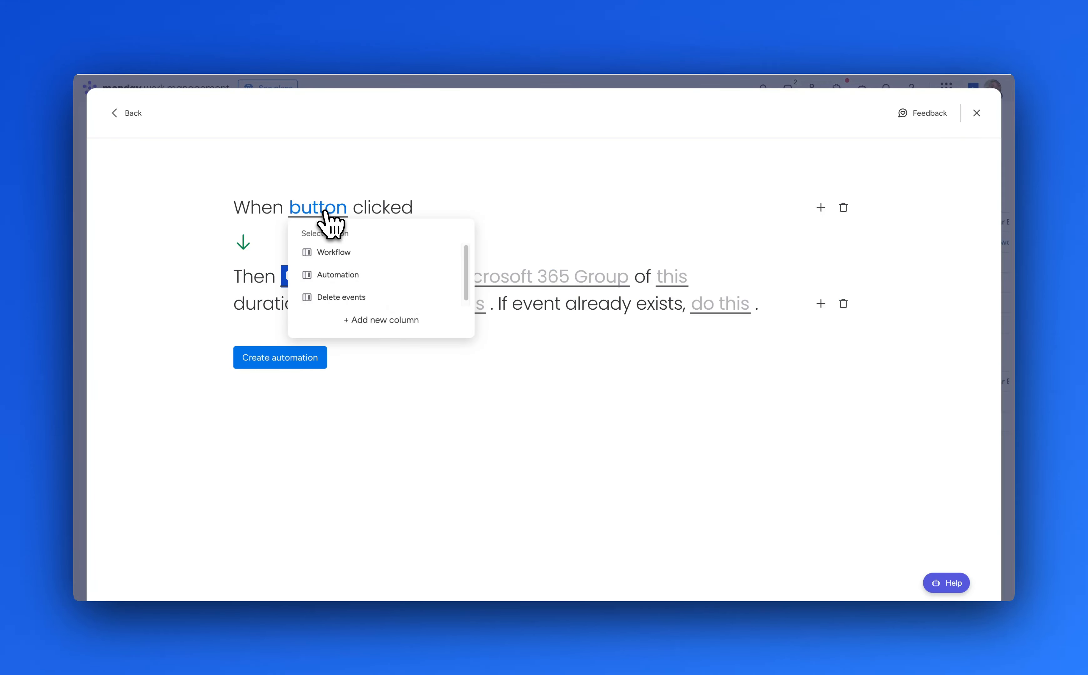
{"action": "left_click", "coordinate": [361, 279]}
{"action": "left_click", "coordinate": [292, 279]}
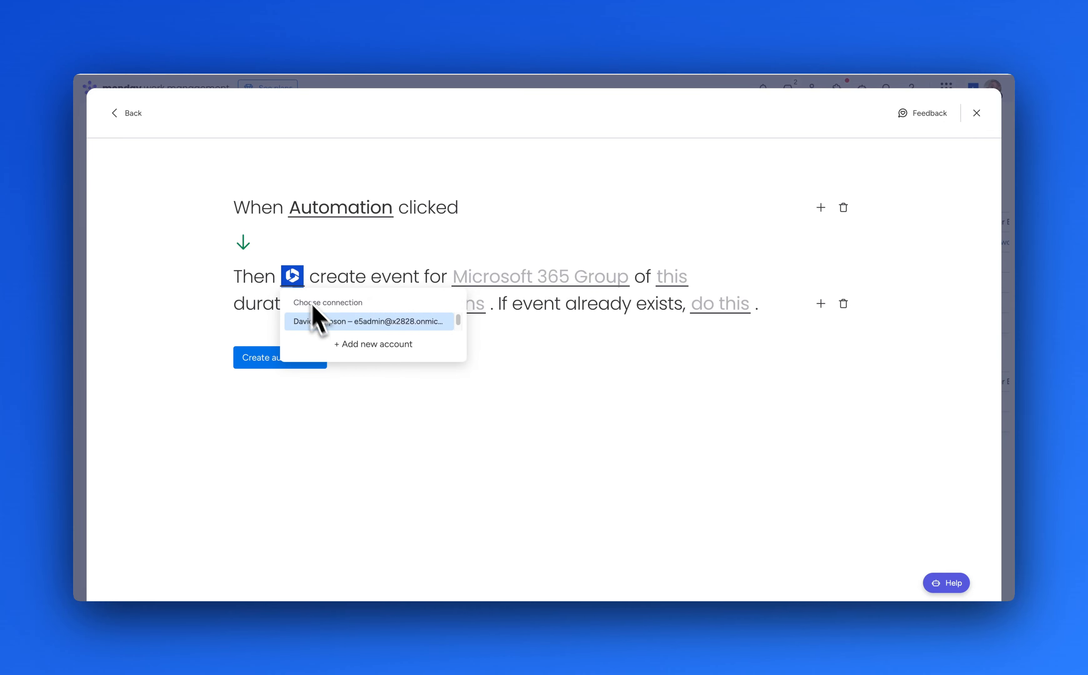
{"action": "left_click", "coordinate": [318, 318]}
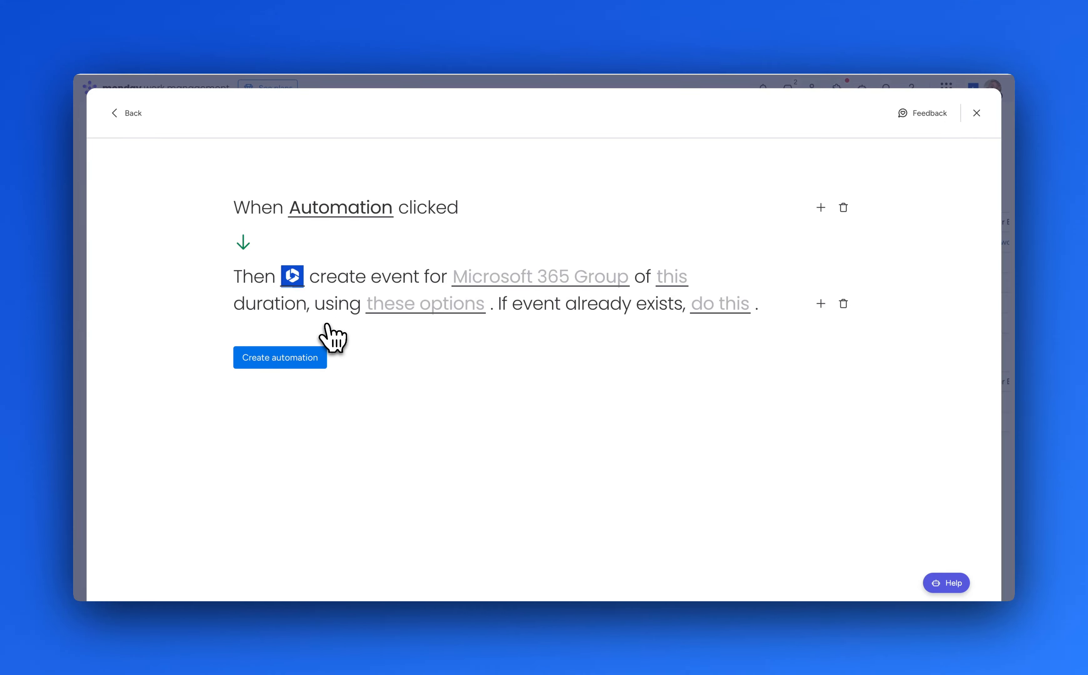
- Set the Microsoft 365 Group to Digital Initiative Public Relations and the event duration to 1 hour
{"action": "left_click", "coordinate": [507, 277]}
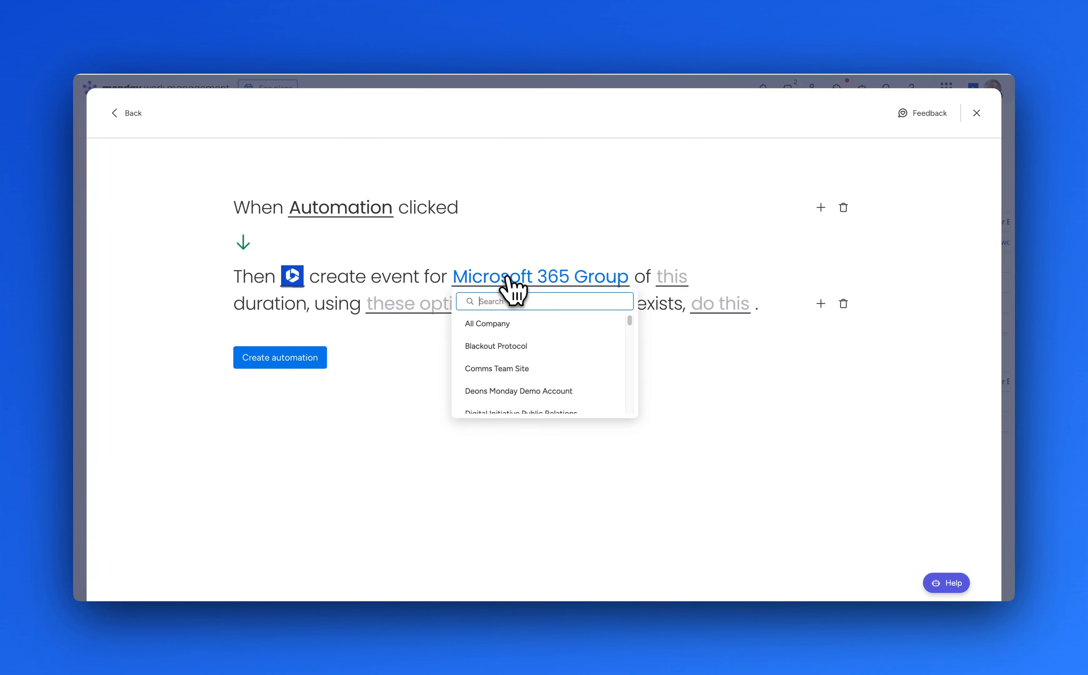
{"action": "scroll", "coordinate": [560, 361], "scroll_direction": "down", "scroll_amount": 3}
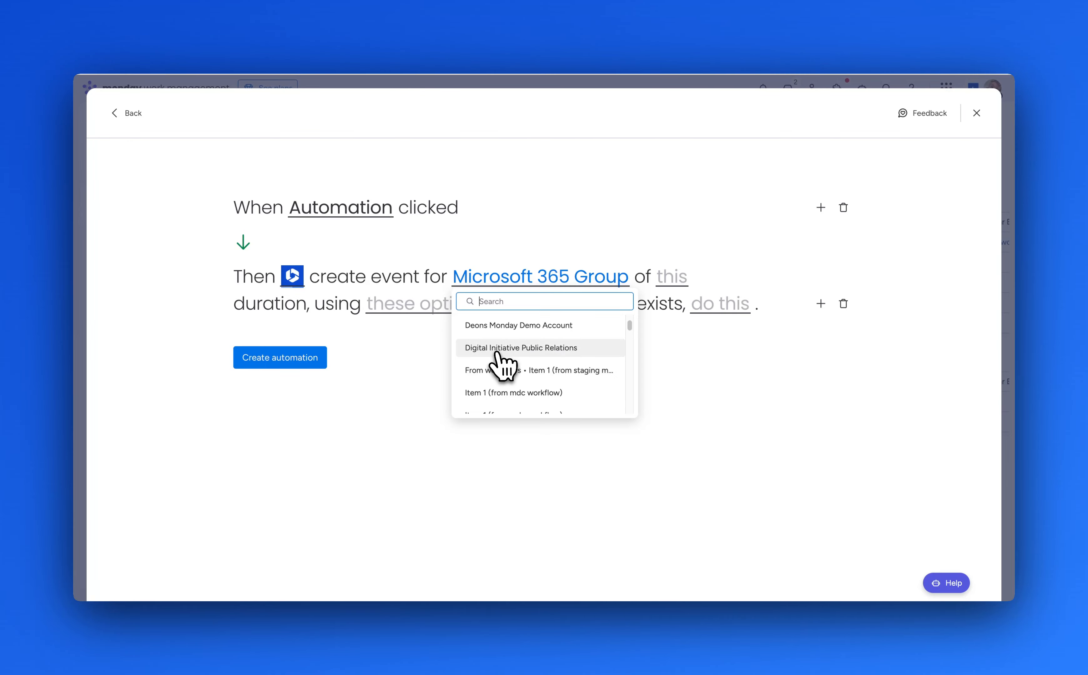
{"action": "left_click", "coordinate": [514, 351]}
{"action": "left_click", "coordinate": [767, 277]}
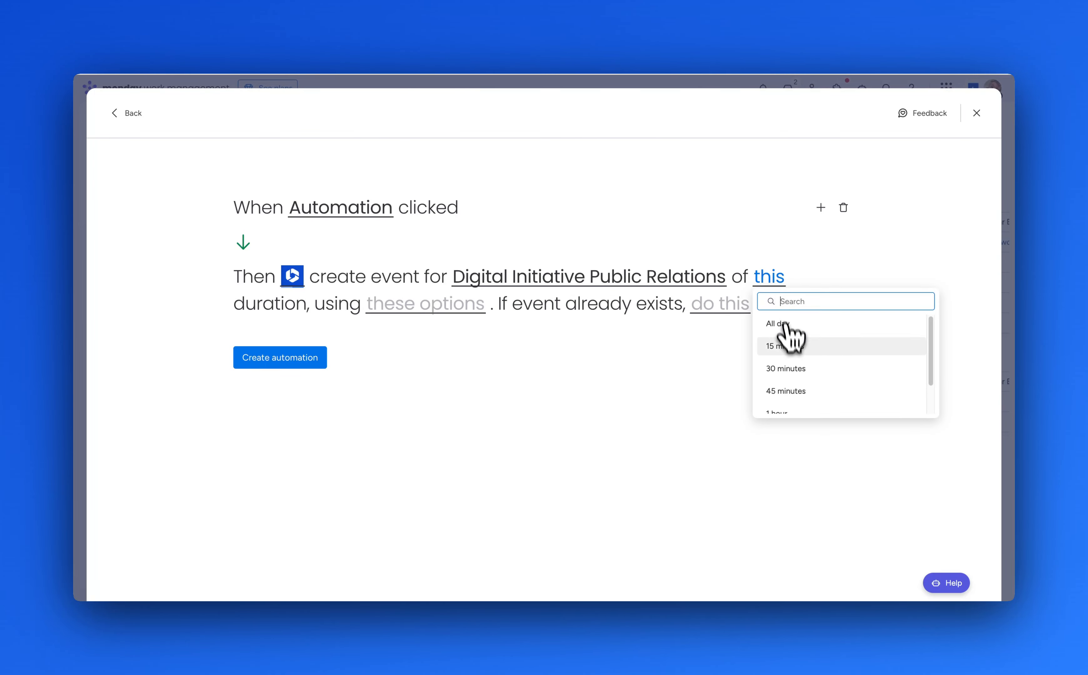
{"action": "scroll", "coordinate": [794, 382], "scroll_direction": "down", "scroll_amount": 2}
{"action": "left_click", "coordinate": [794, 388]}
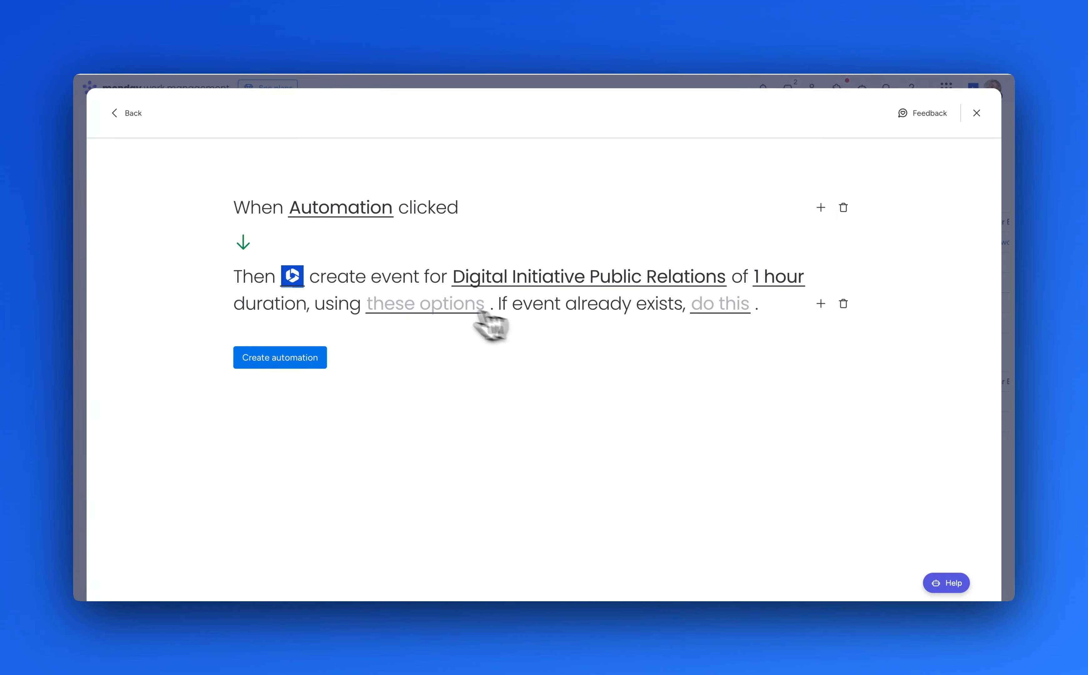
- In the event options, take the start date/time from the Date column
{"action": "left_click", "coordinate": [444, 308]}
{"action": "left_click", "coordinate": [641, 172]}
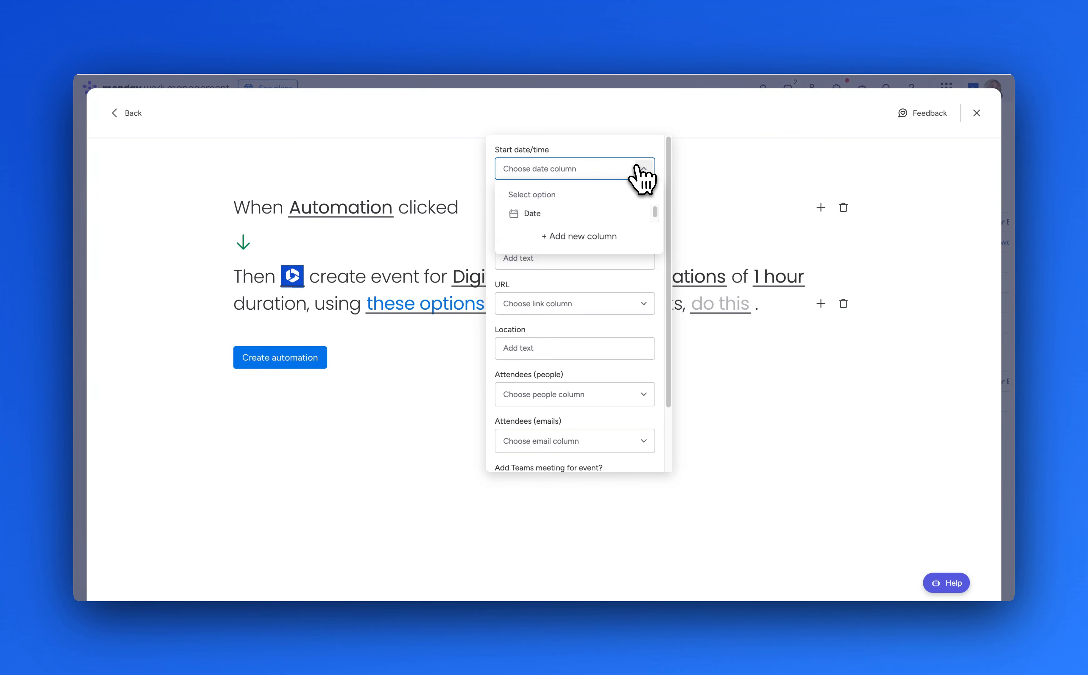
{"action": "left_click", "coordinate": [540, 214]}
- Set the event subject to the item's name followed by "(from mdc automation)"
{"action": "left_click", "coordinate": [544, 214]}
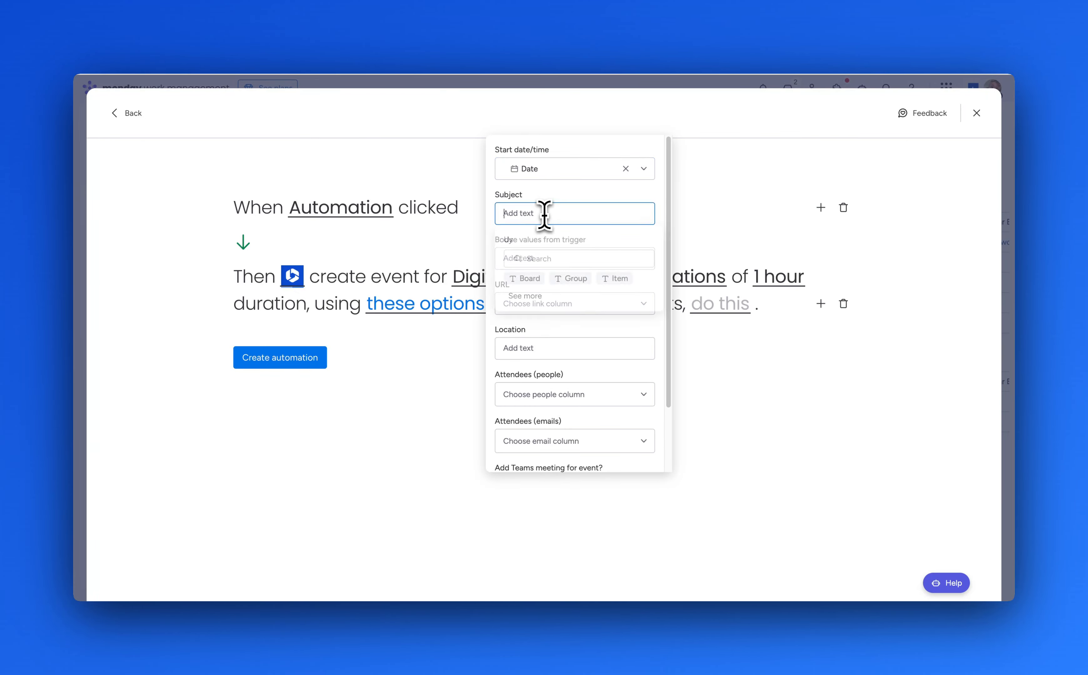
{"action": "left_click", "coordinate": [619, 280]}
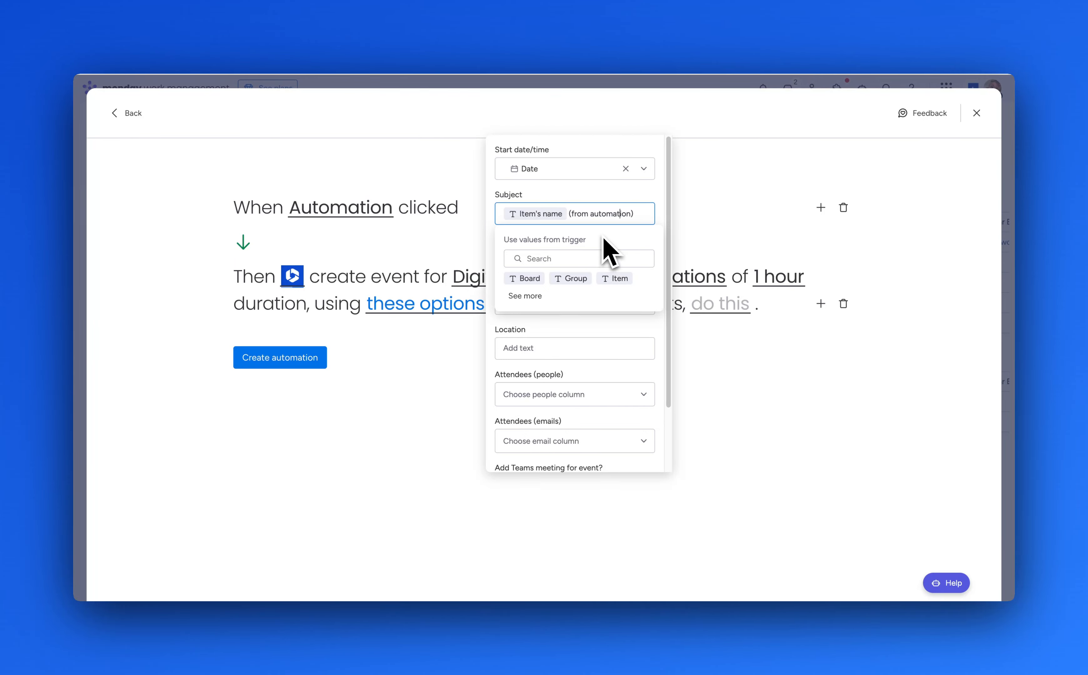
{"action": "type", "text": "dc"}
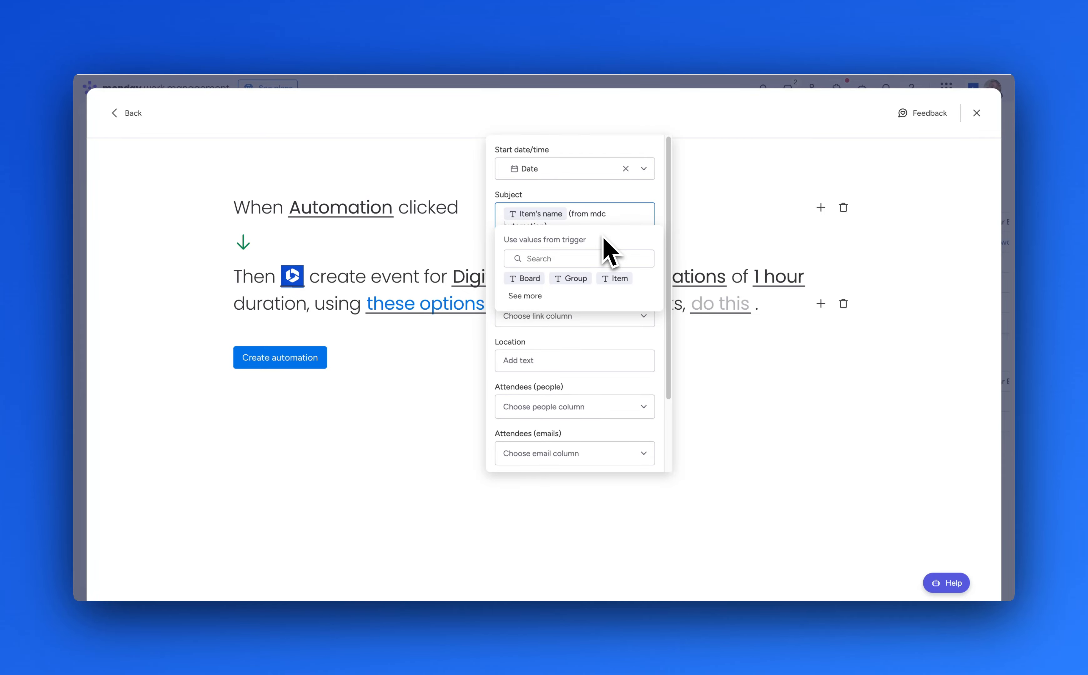
{"action": "left_click", "coordinate": [657, 214]}
- Write the event body as "Hi", "Here's an event" with the item's name in quotes, and a "– Cheers" sign-off with the sender's name
{"action": "left_click", "coordinate": [572, 271]}
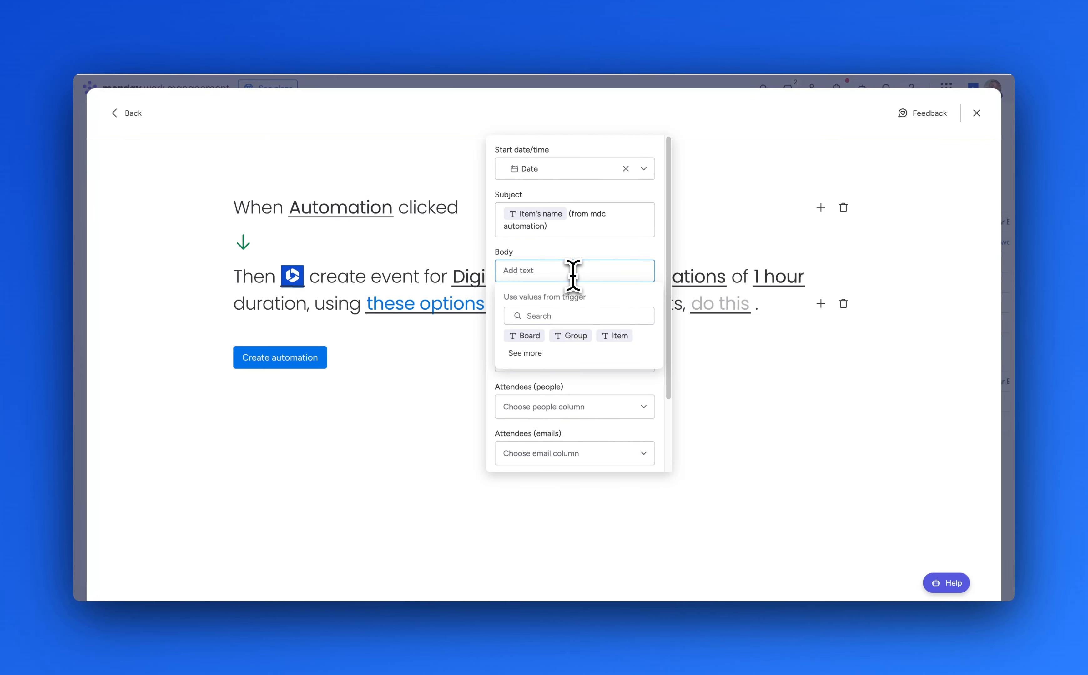
{"action": "type", "text": "Hi"}
{"action": "key", "text": "Return"}
{"action": "key", "text": "Return"}
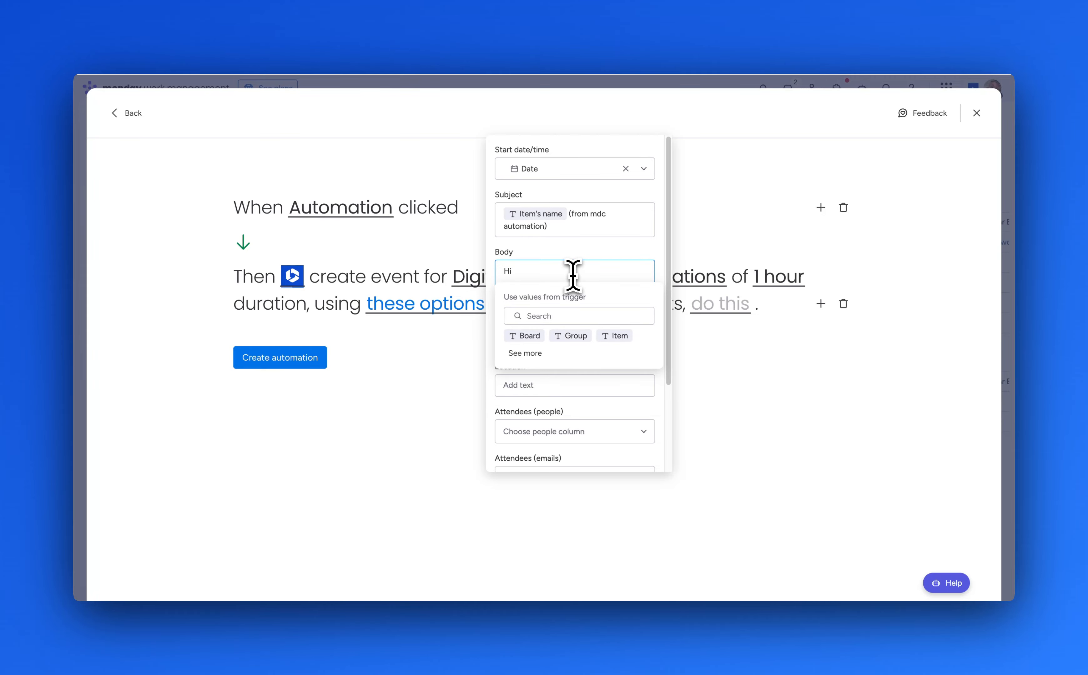
{"action": "left_click", "coordinate": [642, 253]}
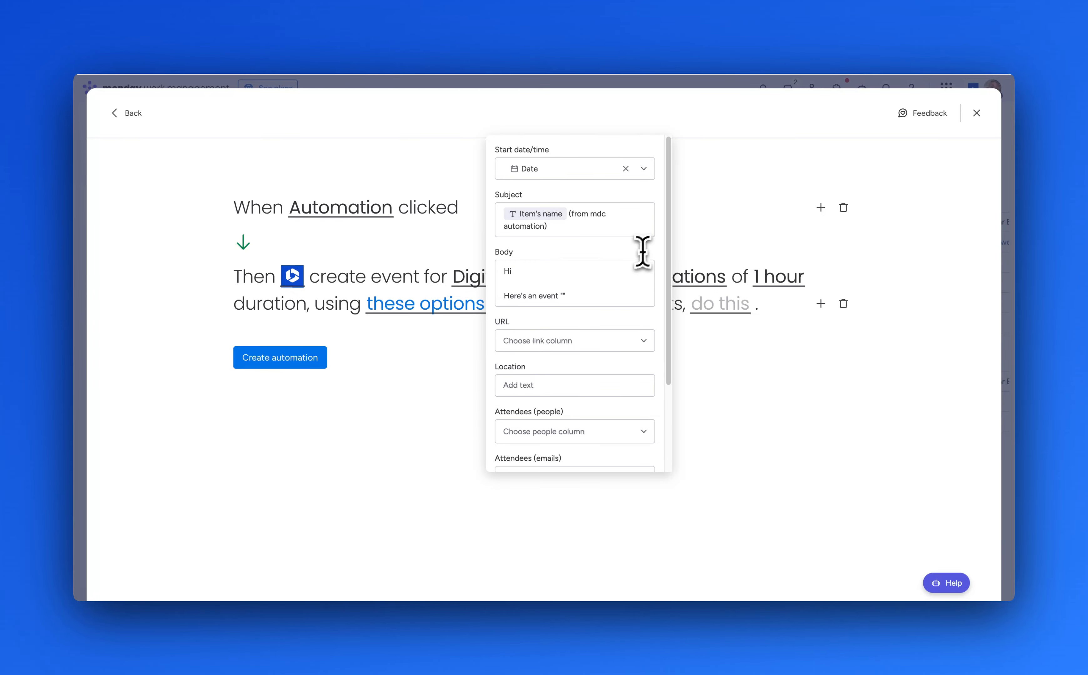
{"action": "left_click", "coordinate": [564, 295]}
{"action": "left_click", "coordinate": [614, 360]}
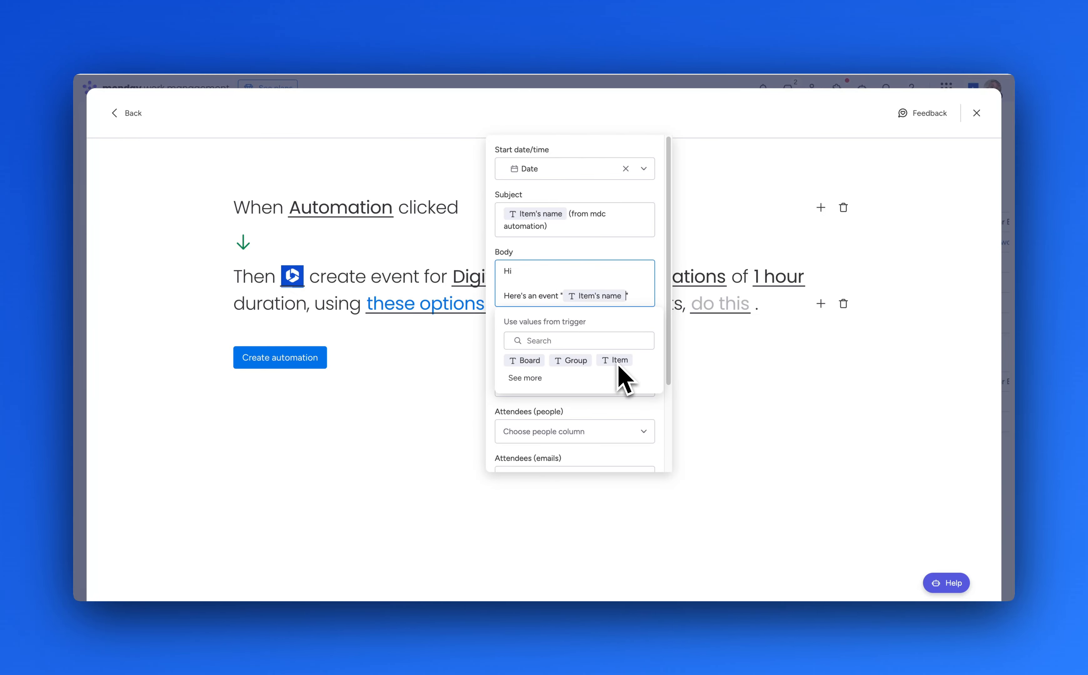
{"action": "key", "text": "Return"}
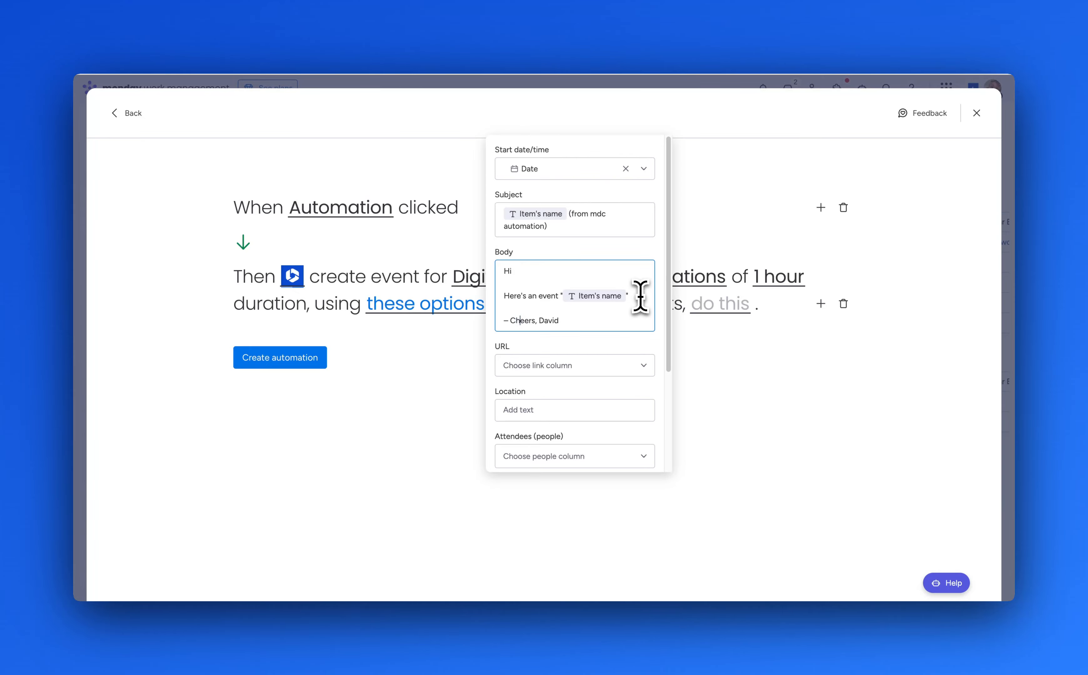
{"action": "left_click", "coordinate": [647, 363]}
{"action": "left_click", "coordinate": [650, 341]}
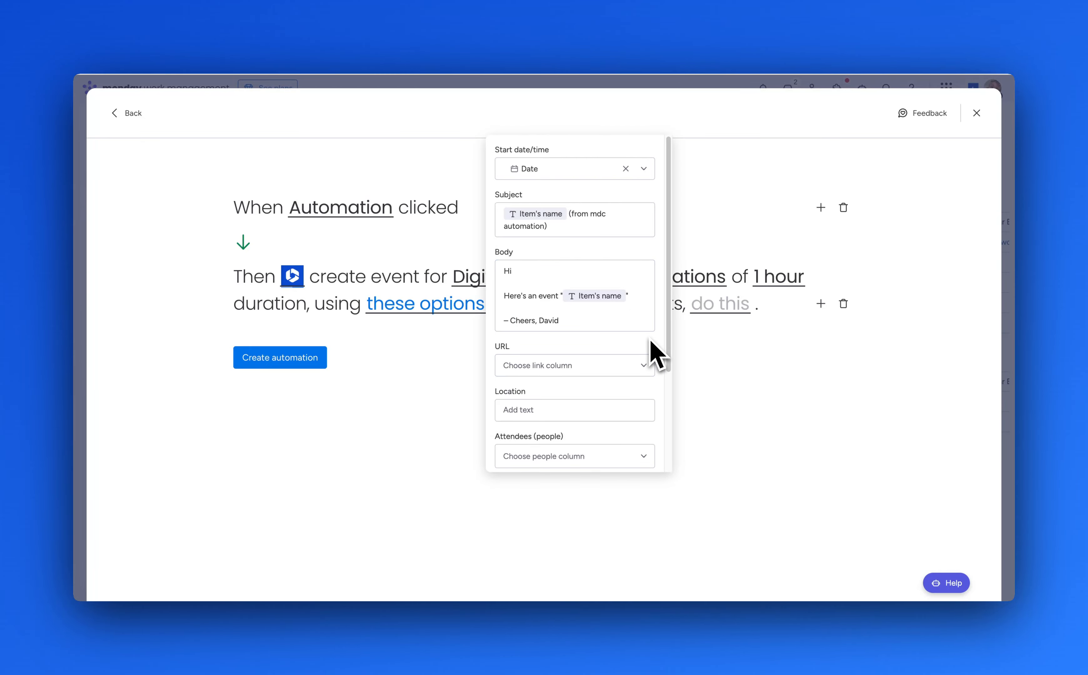
- Set the event's location to the item's location address from the item columns
{"action": "scroll", "coordinate": [655, 354], "scroll_direction": "down", "scroll_amount": 3}
{"action": "left_click", "coordinate": [639, 269]}
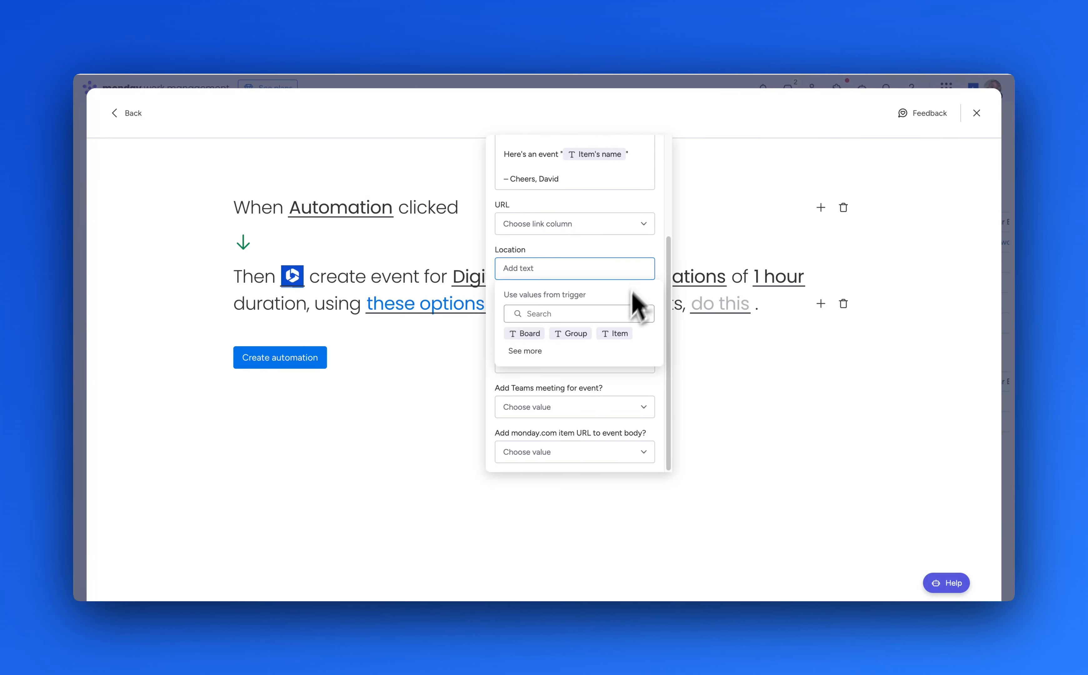
{"action": "left_click", "coordinate": [527, 351]}
{"action": "left_click", "coordinate": [539, 353]}
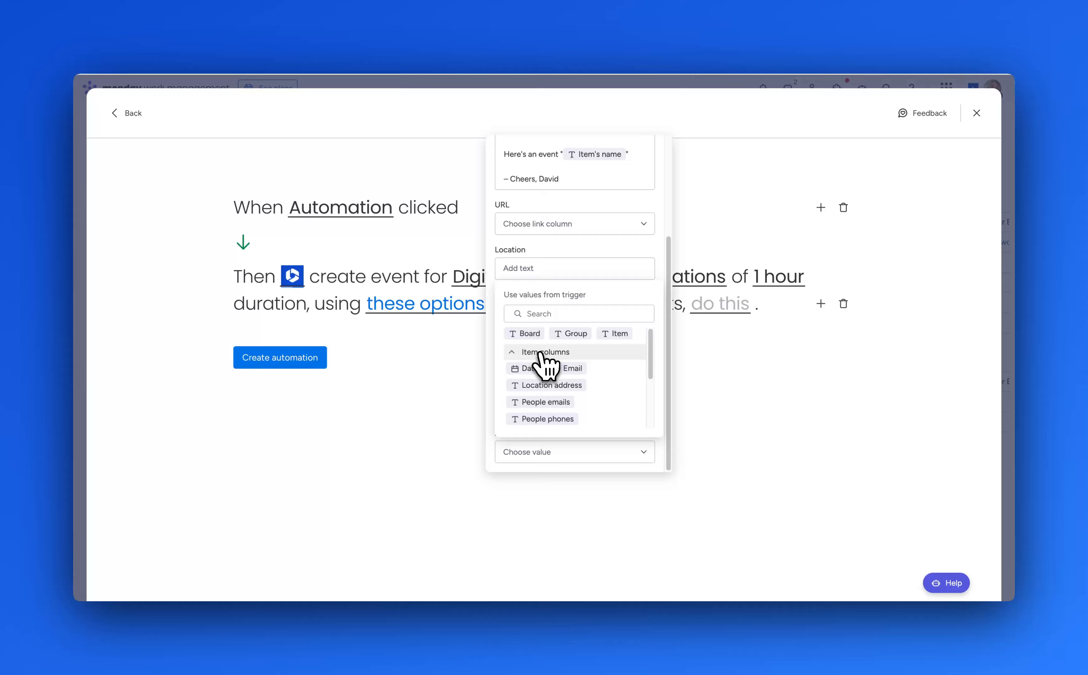
{"action": "left_click", "coordinate": [549, 386]}
{"action": "left_click", "coordinate": [661, 252]}
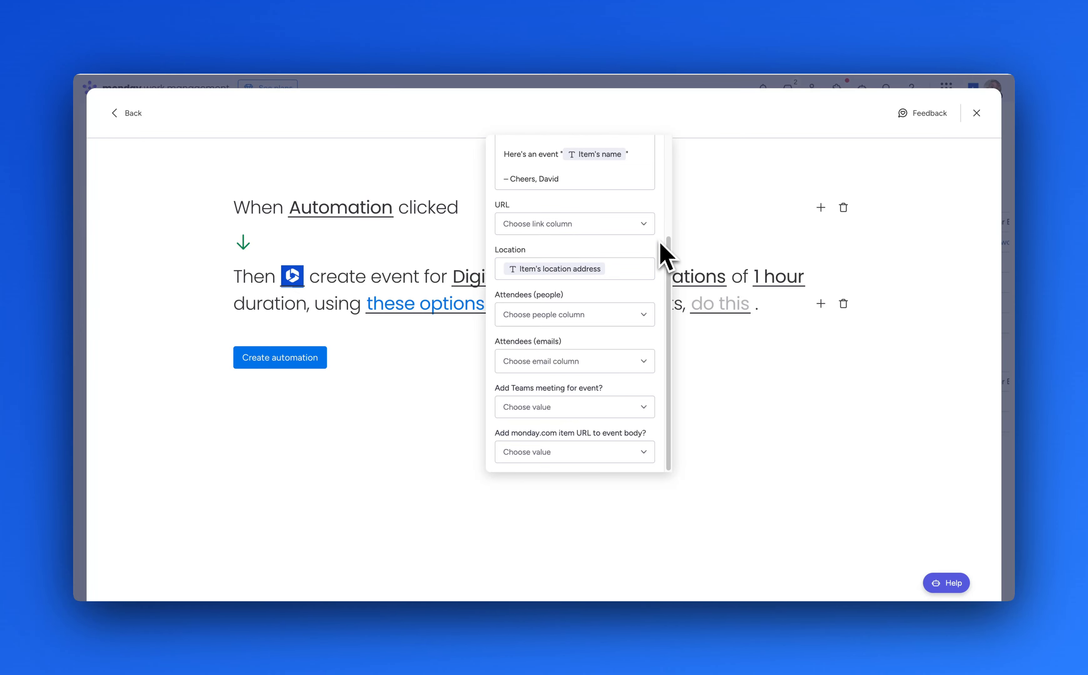
- Take the event attendees from the Email column for emails and the People column for people
{"action": "left_click", "coordinate": [634, 364]}
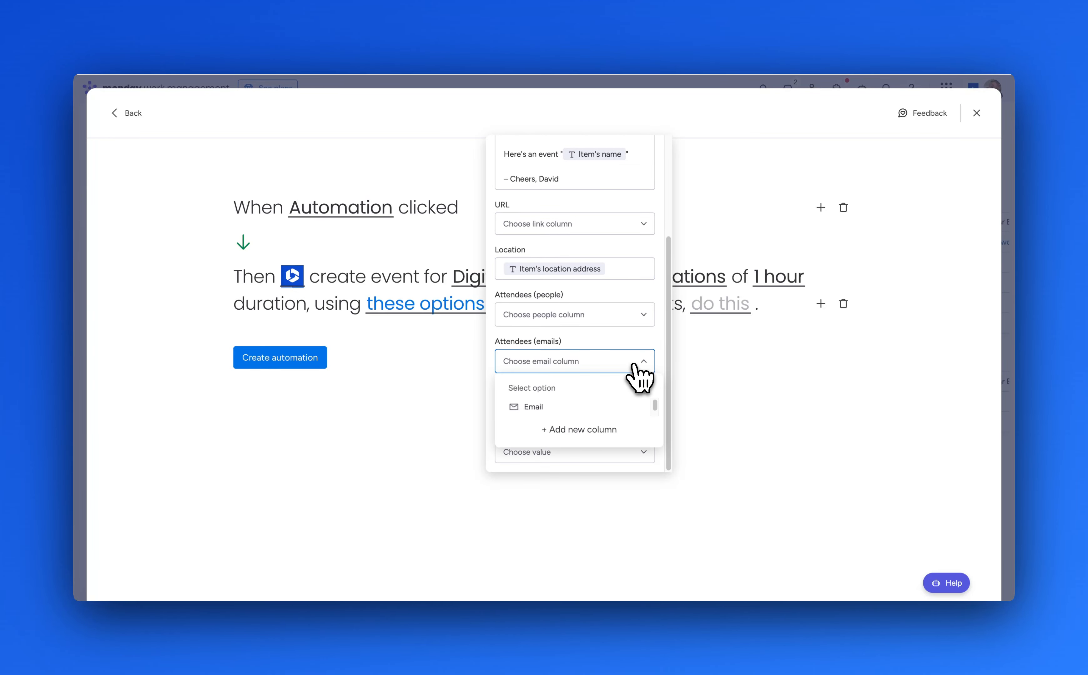
{"action": "left_click", "coordinate": [549, 407]}
{"action": "left_click", "coordinate": [628, 318]}
{"action": "left_click", "coordinate": [554, 361]}
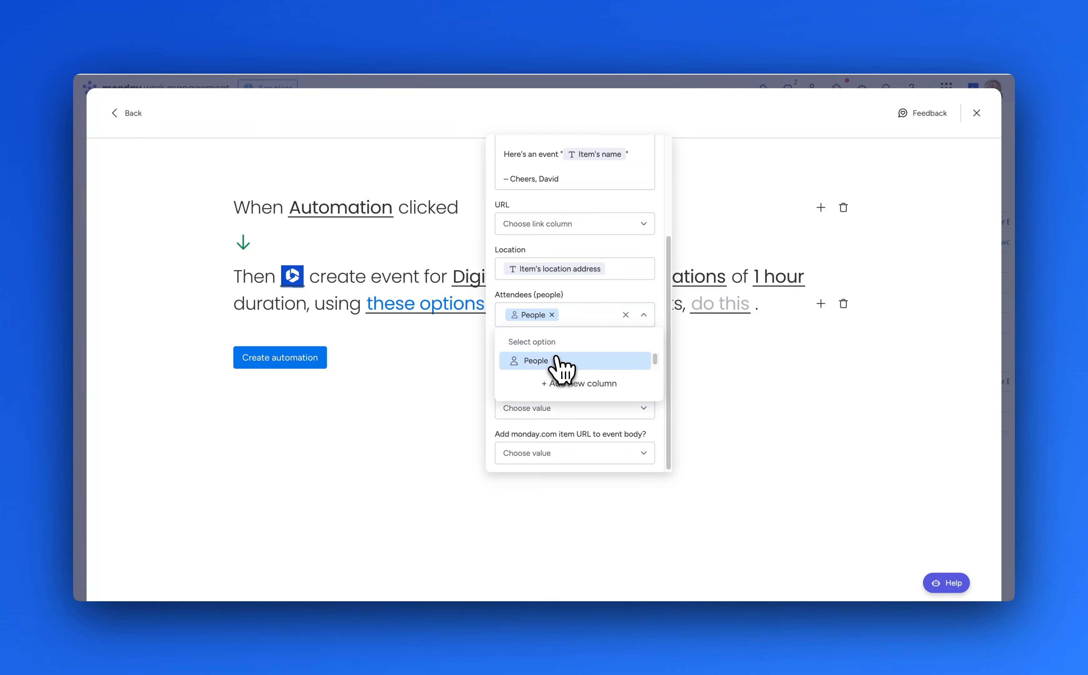
{"action": "left_click", "coordinate": [650, 313]}
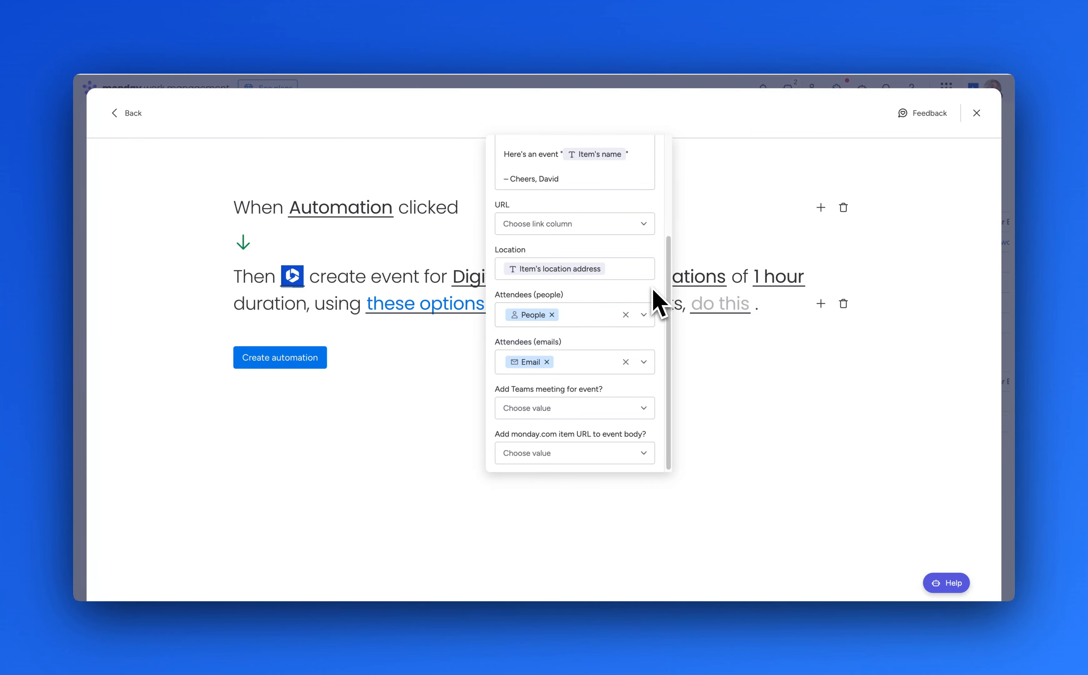
- Set both adding a Teams meeting and adding the monday.com item URL to the event body to Yes
{"action": "left_click", "coordinate": [607, 416]}
{"action": "left_click", "coordinate": [589, 452]}
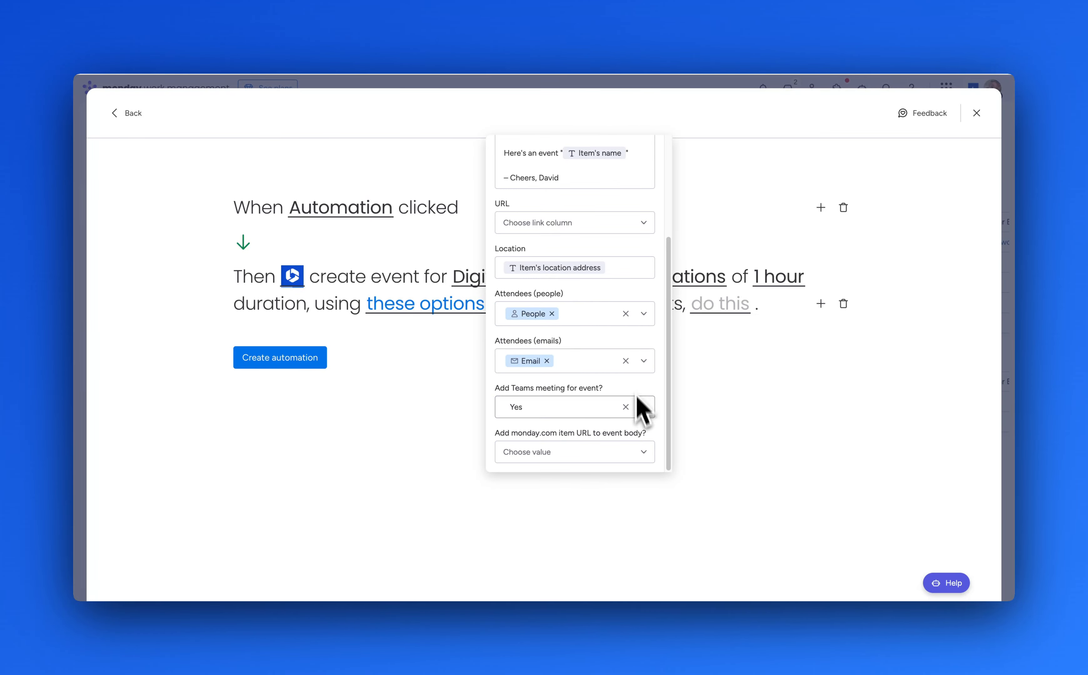
{"action": "left_click", "coordinate": [642, 452]}
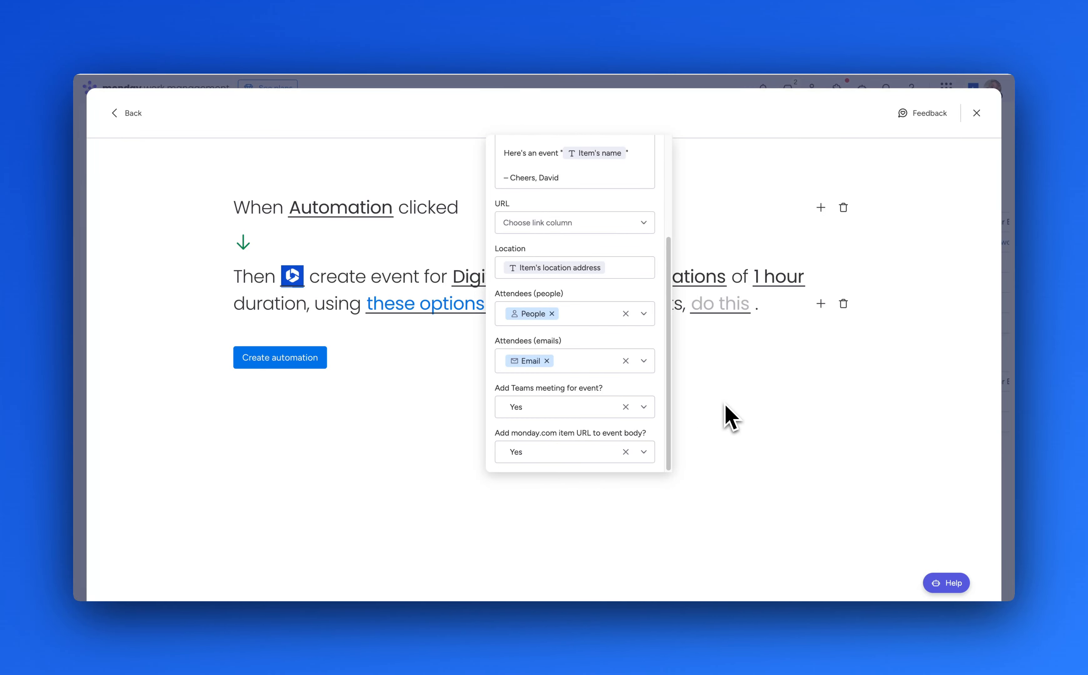
{"action": "left_click", "coordinate": [724, 413]}
- Choose to update the existing event if one already exists, and create the automation
{"action": "left_click", "coordinate": [733, 313]}
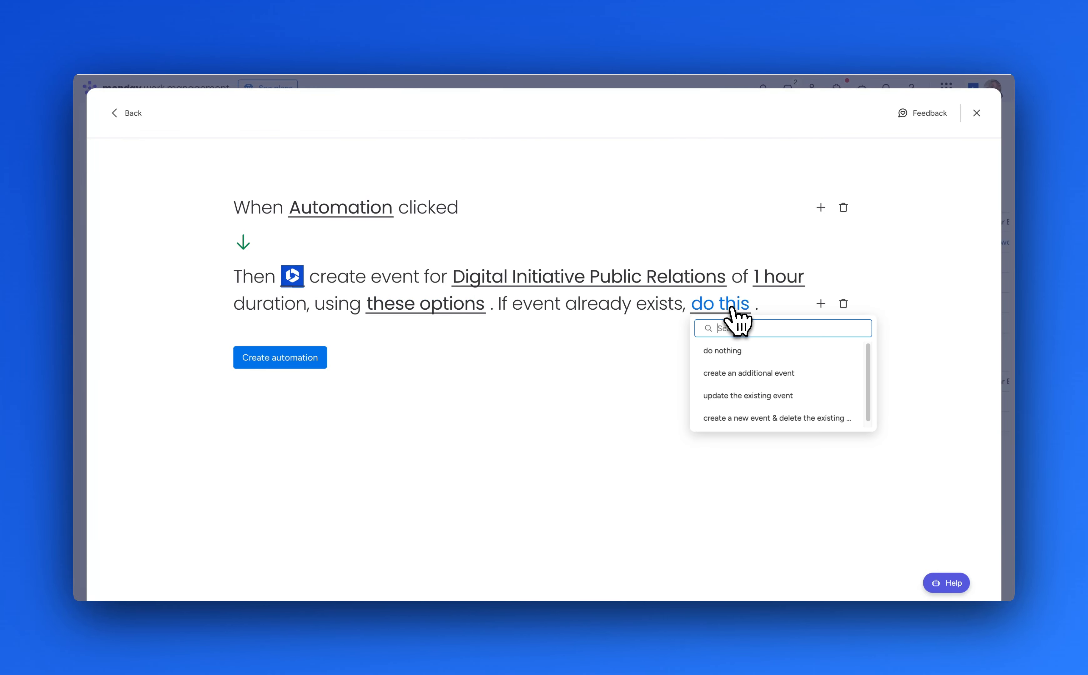
{"action": "left_click", "coordinate": [734, 397]}
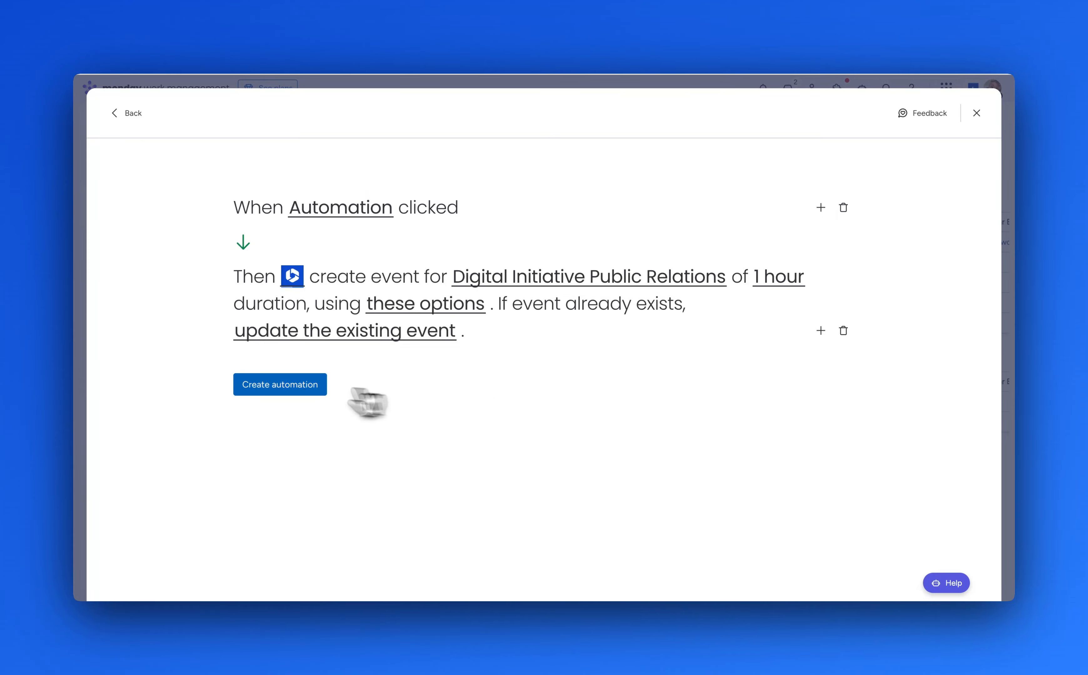
{"action": "left_click", "coordinate": [285, 384]}
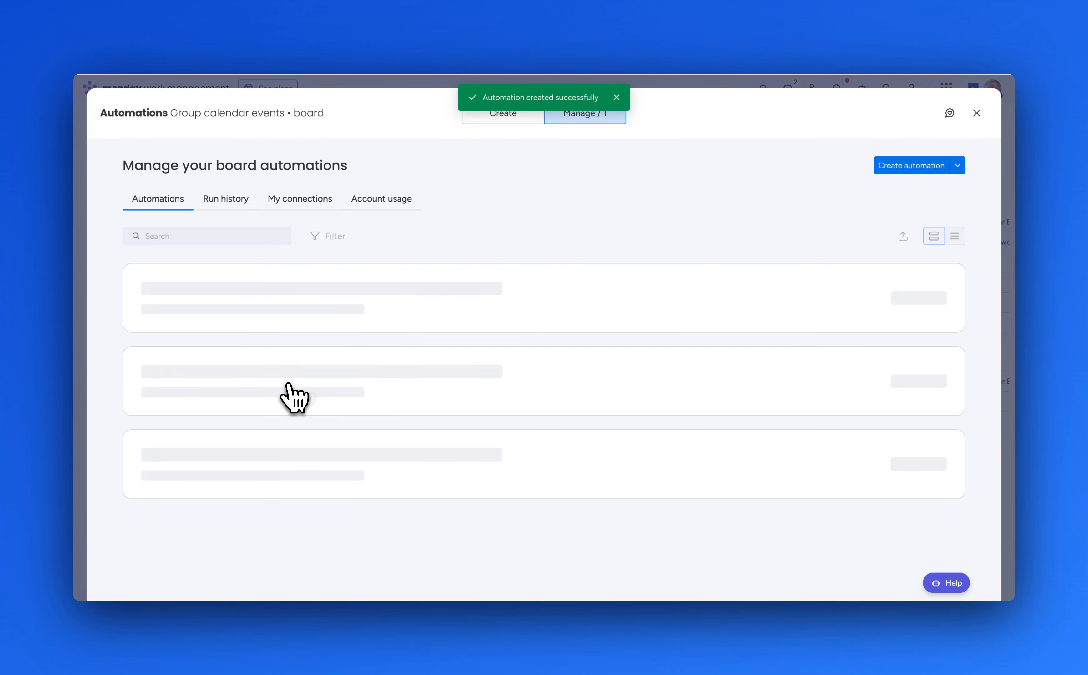
- Return to the Group calendar events board and trigger the new automation for the Planning item
{"action": "left_click", "coordinate": [975, 112]}
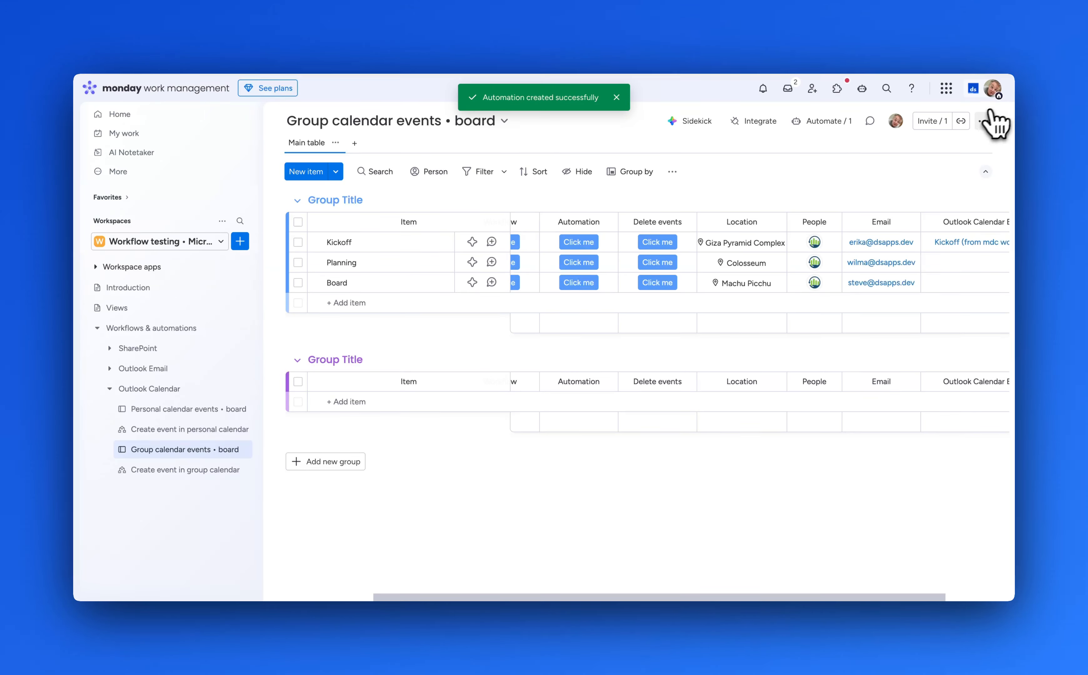
{"action": "left_click", "coordinate": [587, 263]}
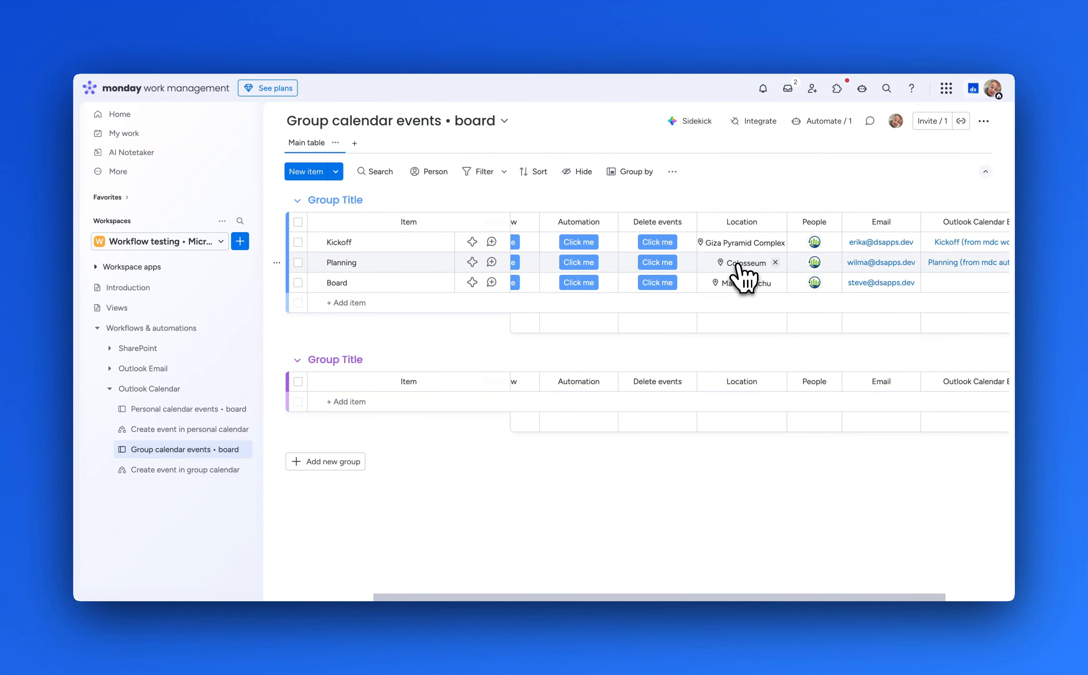
- Check the Planning item's assigned team, then open its linked Outlook event and inspect the external attendee's contact card
{"action": "mouse_move", "coordinate": [817, 268]}
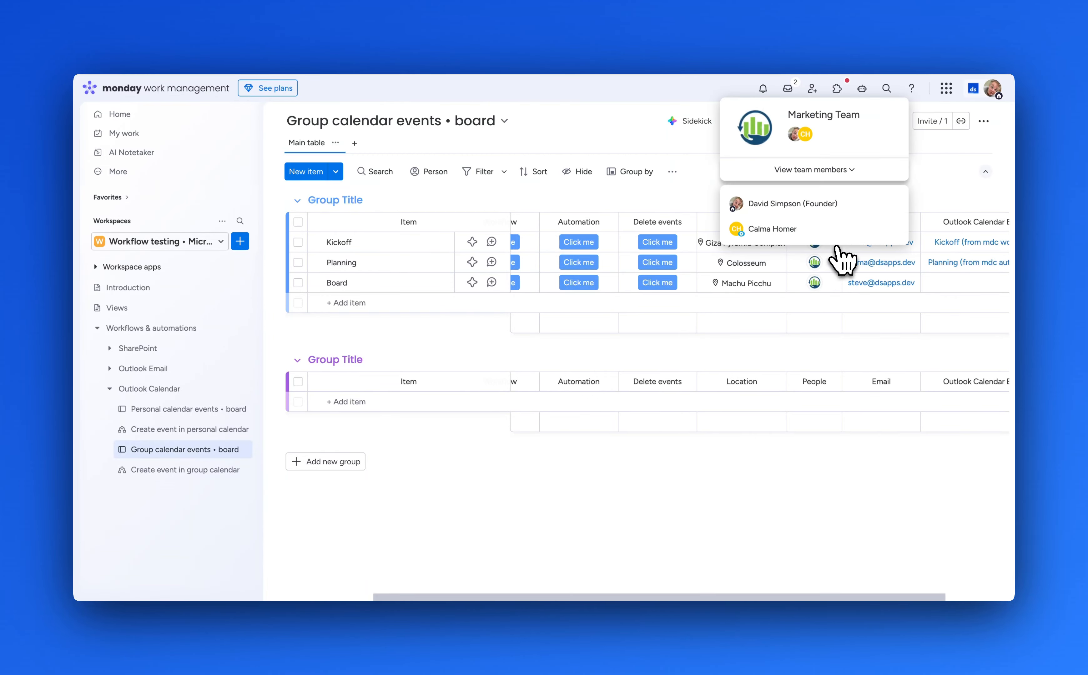
{"action": "left_click", "coordinate": [967, 264]}
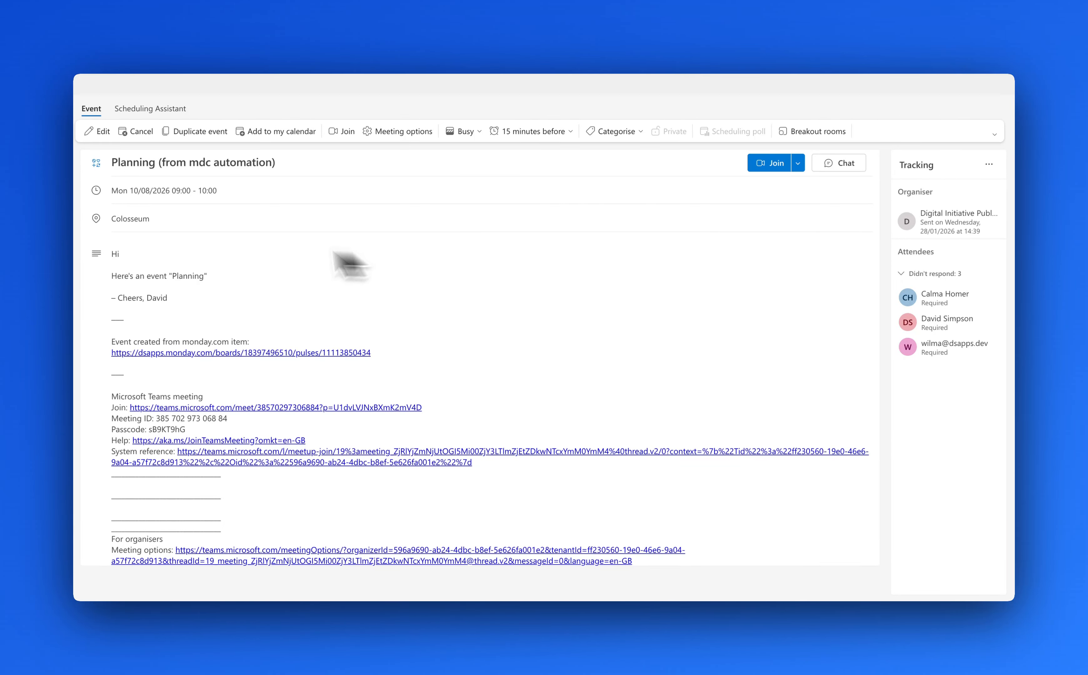
{"action": "left_click", "coordinate": [942, 350]}
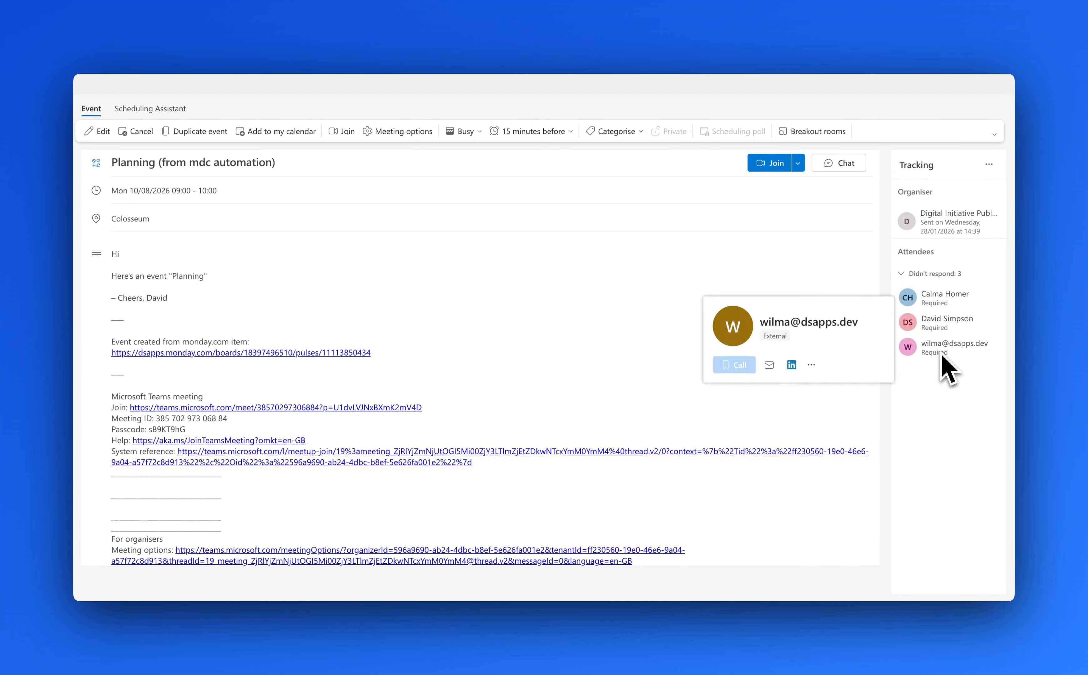
{"action": "key", "text": "Escape"}
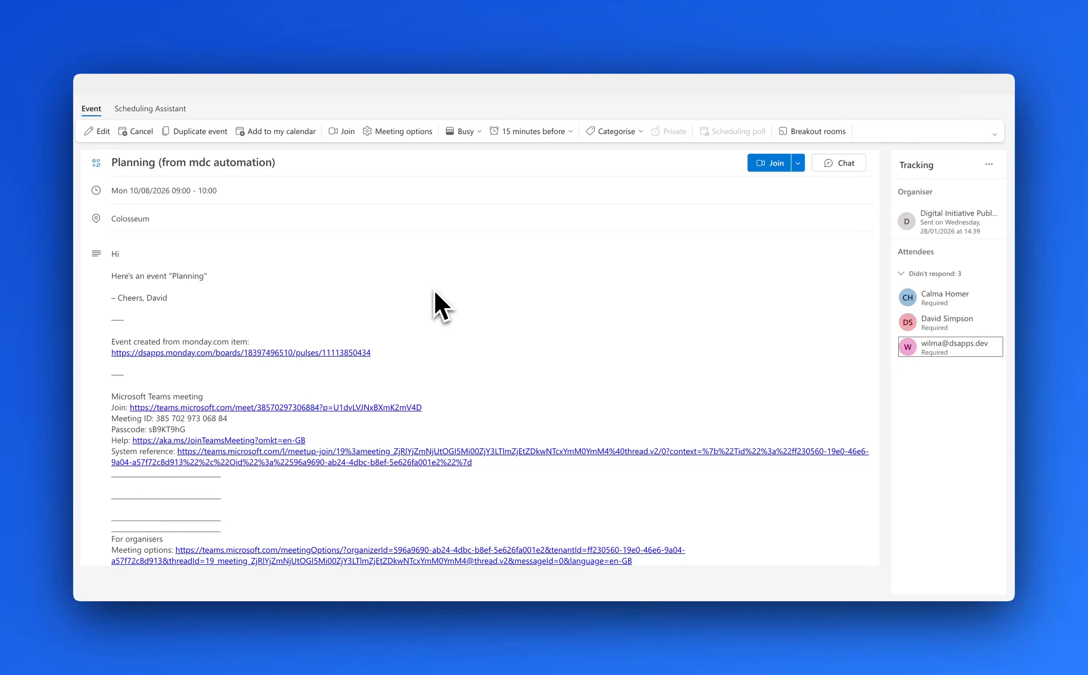